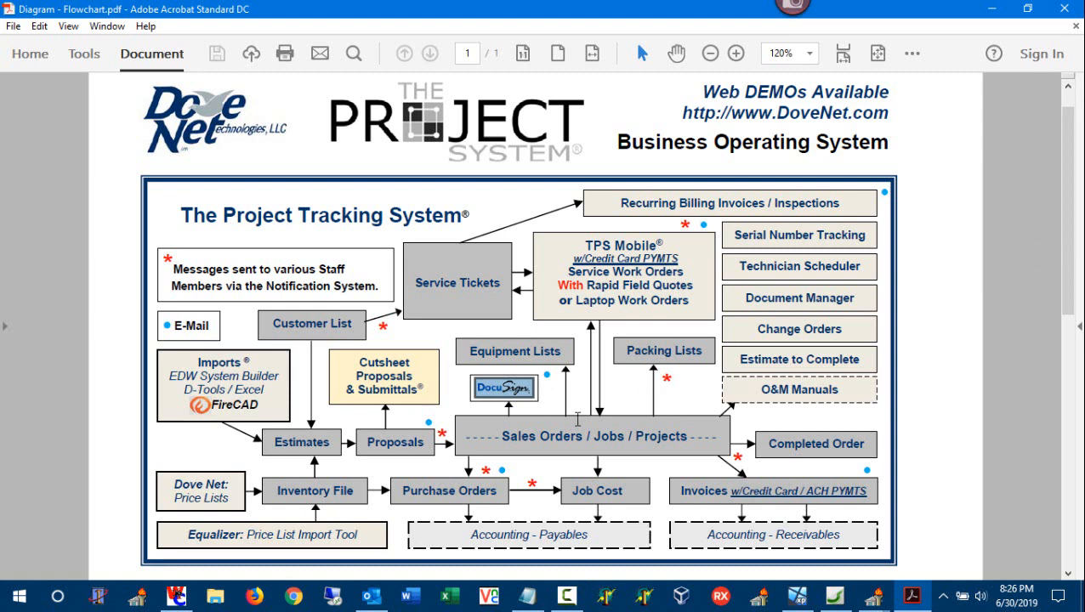
pyautogui.click(560, 408)
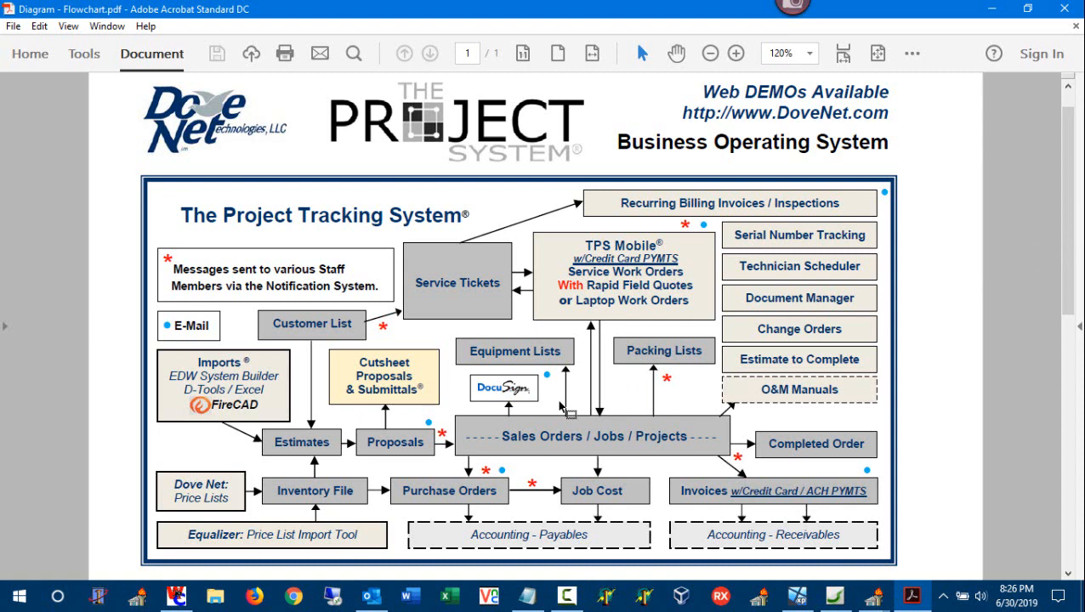
pyautogui.doubleClick(364, 439)
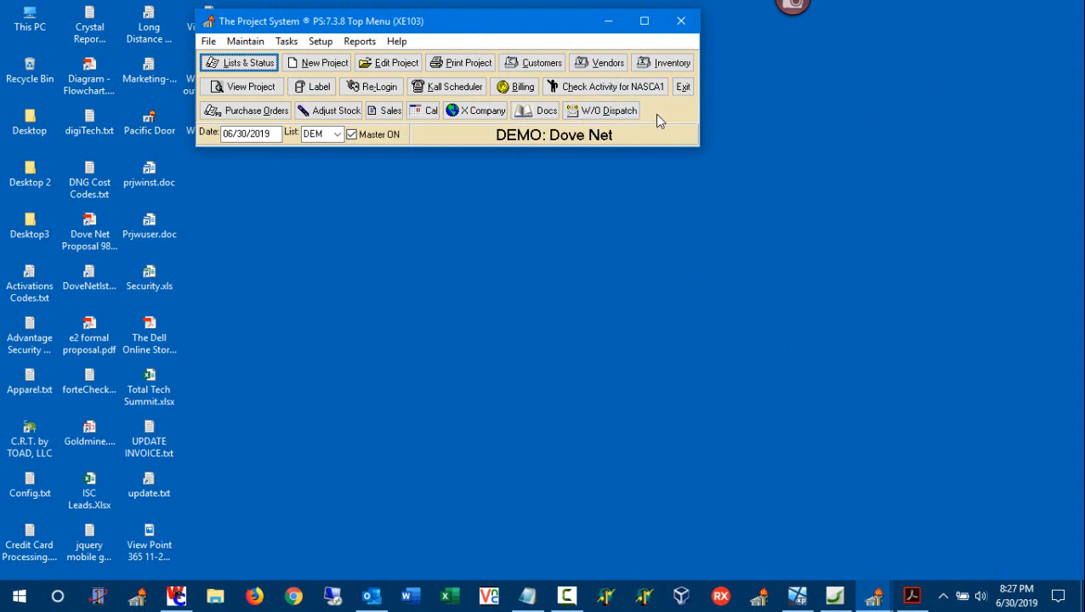
# Open the DocuSign template setup and examine the Dove Net - DocuSign - Proposal template's name, key and three role fields
pyautogui.click(286, 41)
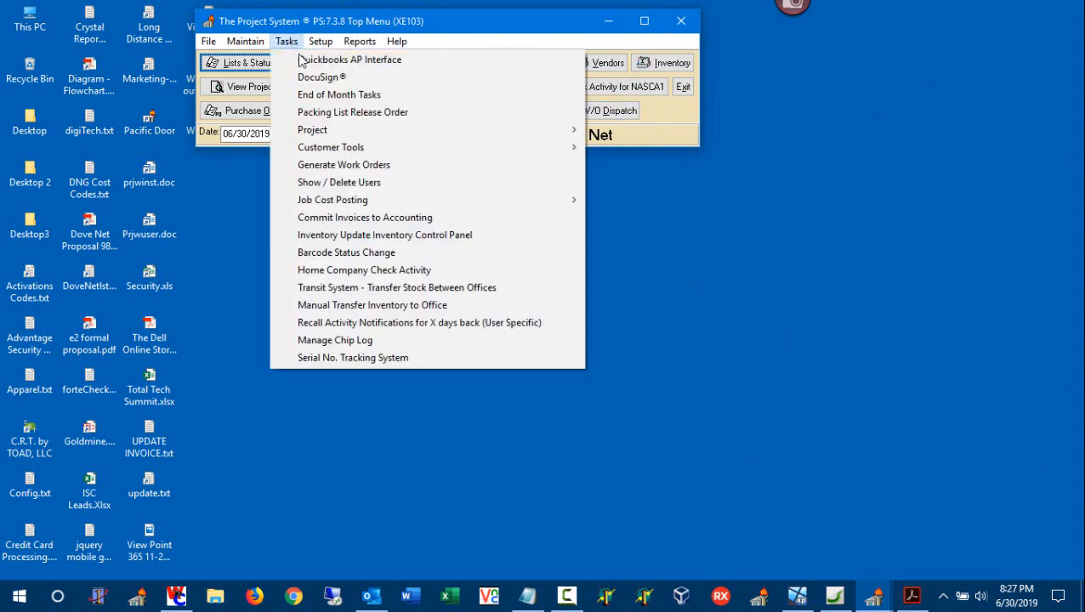
pyautogui.click(357, 82)
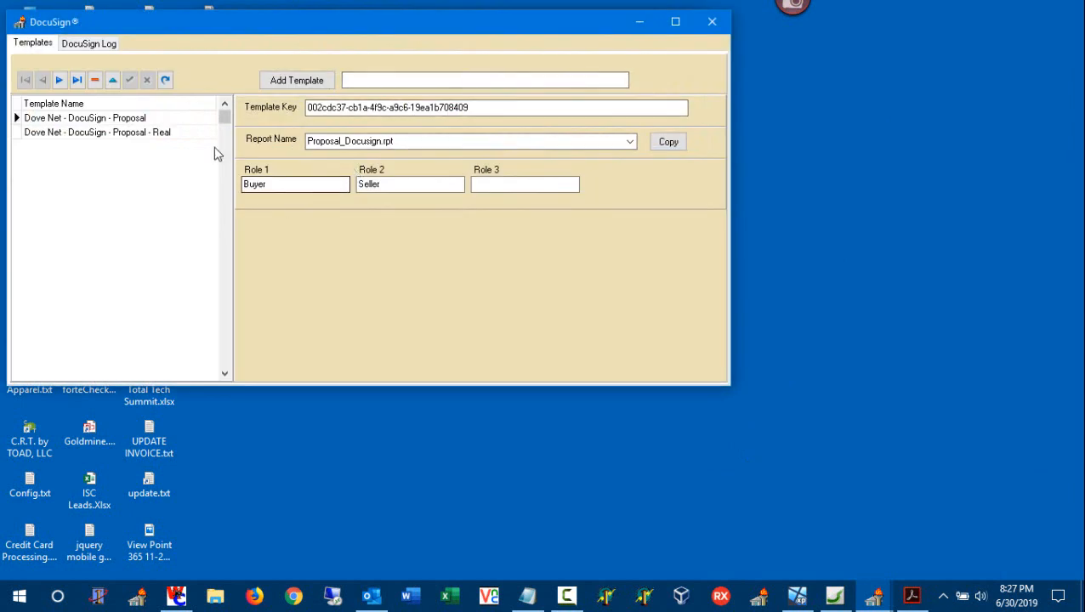
pyautogui.click(157, 121)
pyautogui.moveTo(157, 121); pyautogui.dragTo(16, 125)
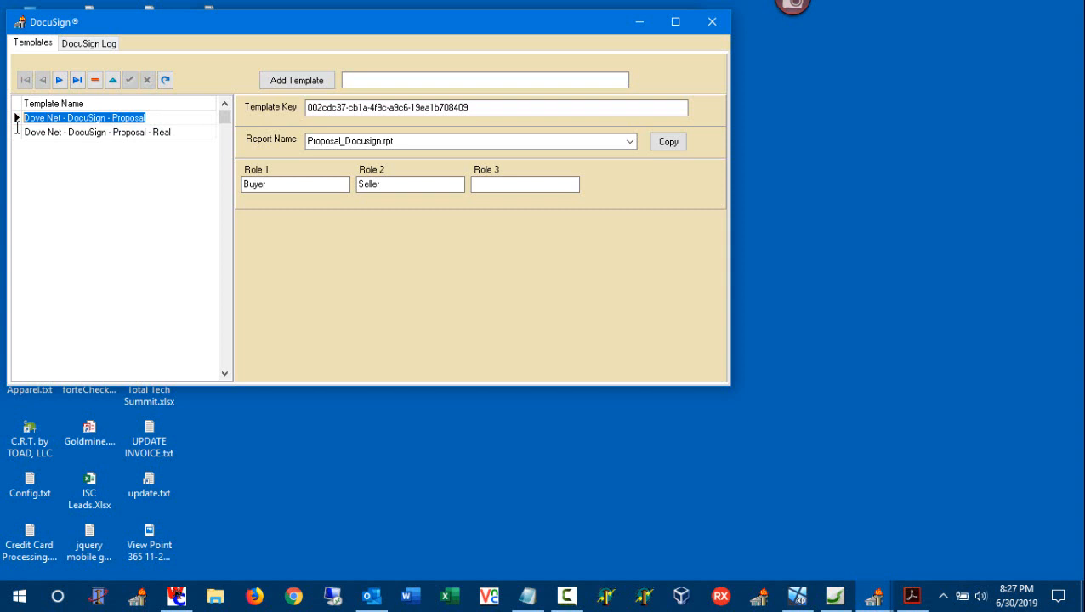
pyautogui.click(497, 107)
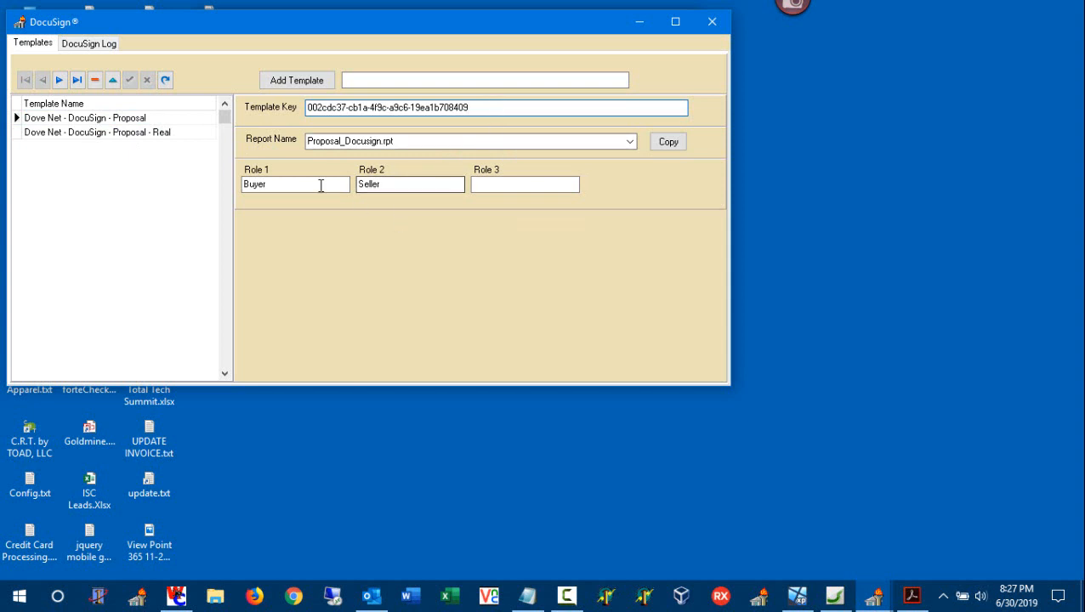
pyautogui.moveTo(281, 186); pyautogui.dragTo(228, 185)
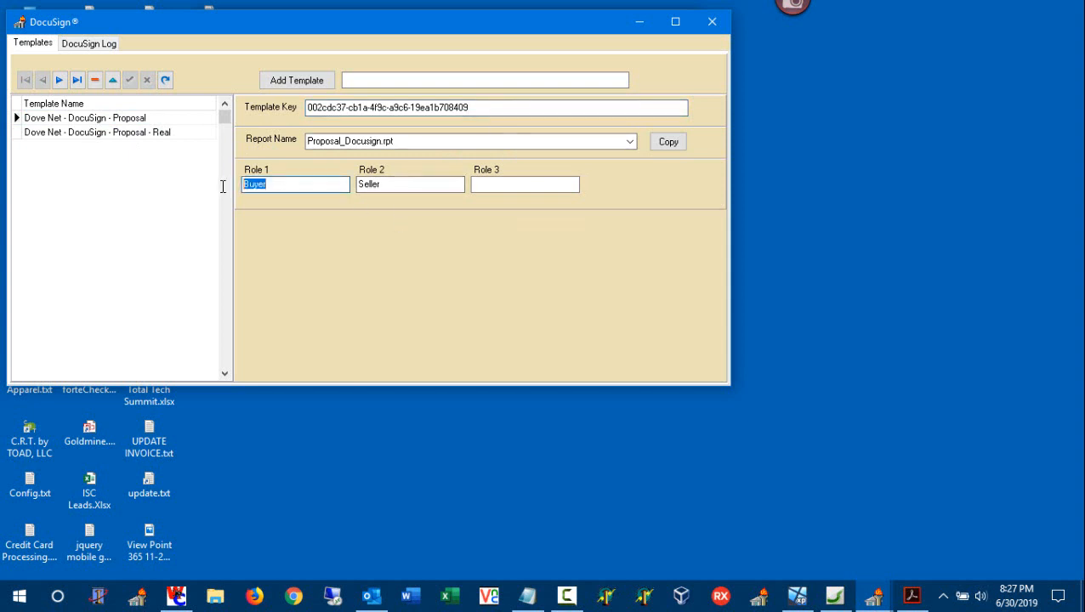
pyautogui.moveTo(395, 183); pyautogui.dragTo(308, 182)
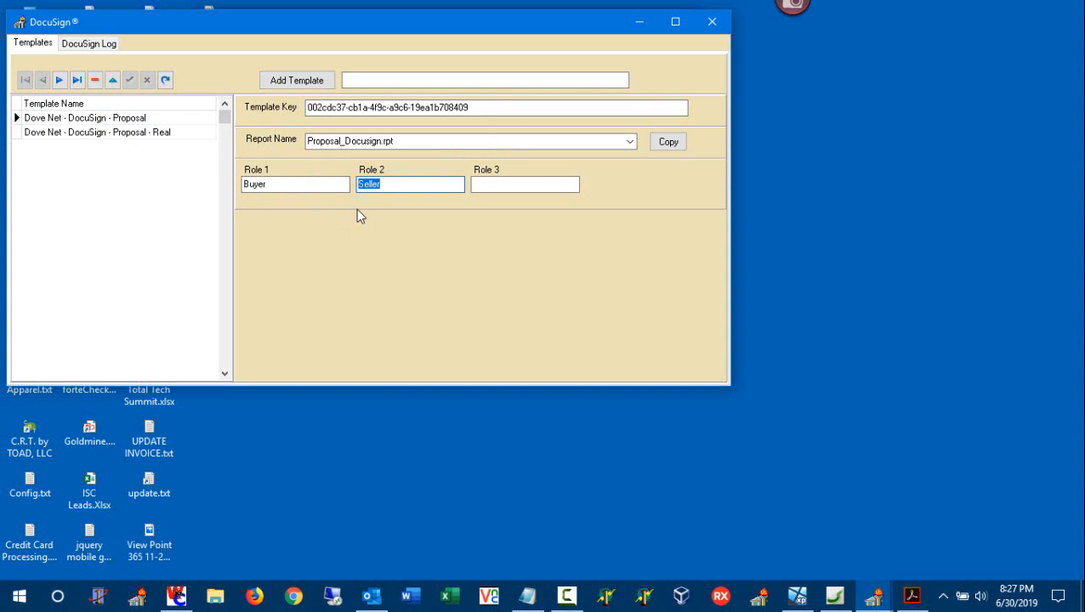
pyautogui.click(541, 186)
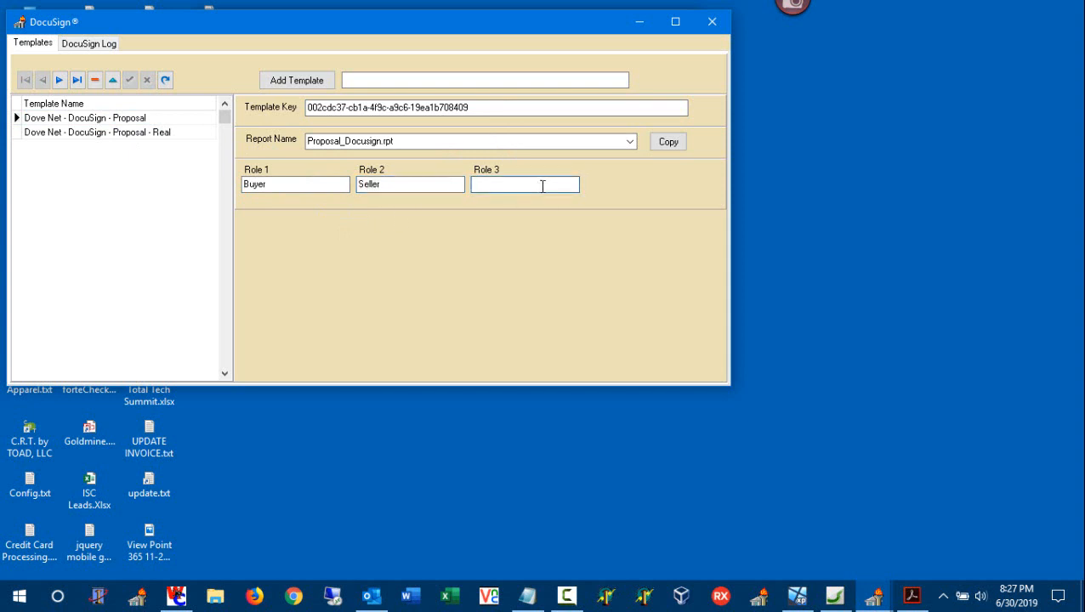
# Compare the roles of the Dove Net - DocuSign - Proposal - Real template with the Proposal template, and close the template setup
pyautogui.click(155, 134)
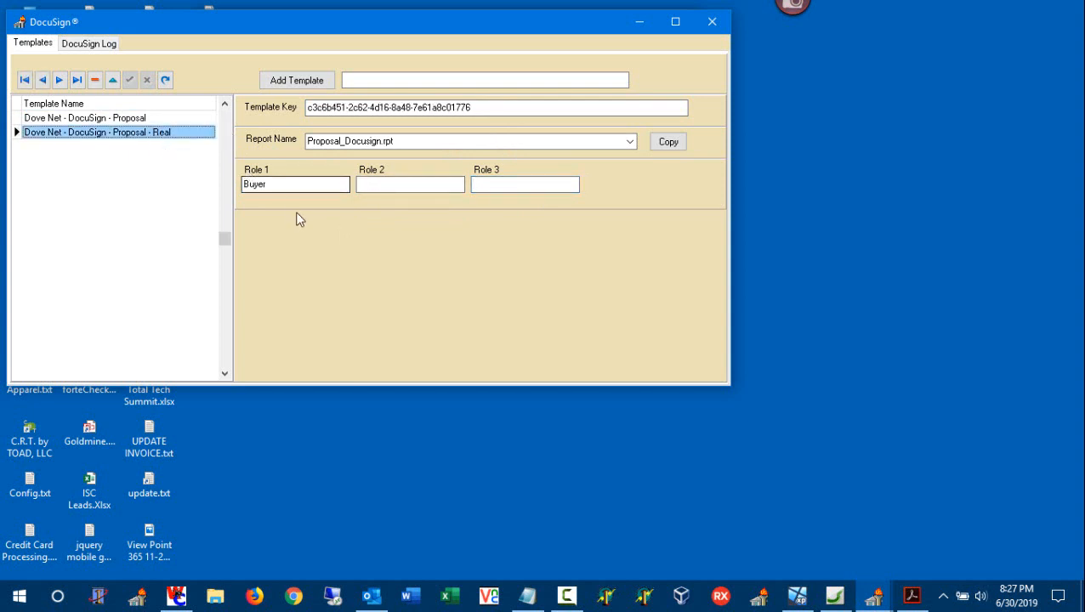
pyautogui.moveTo(283, 189); pyautogui.dragTo(201, 190)
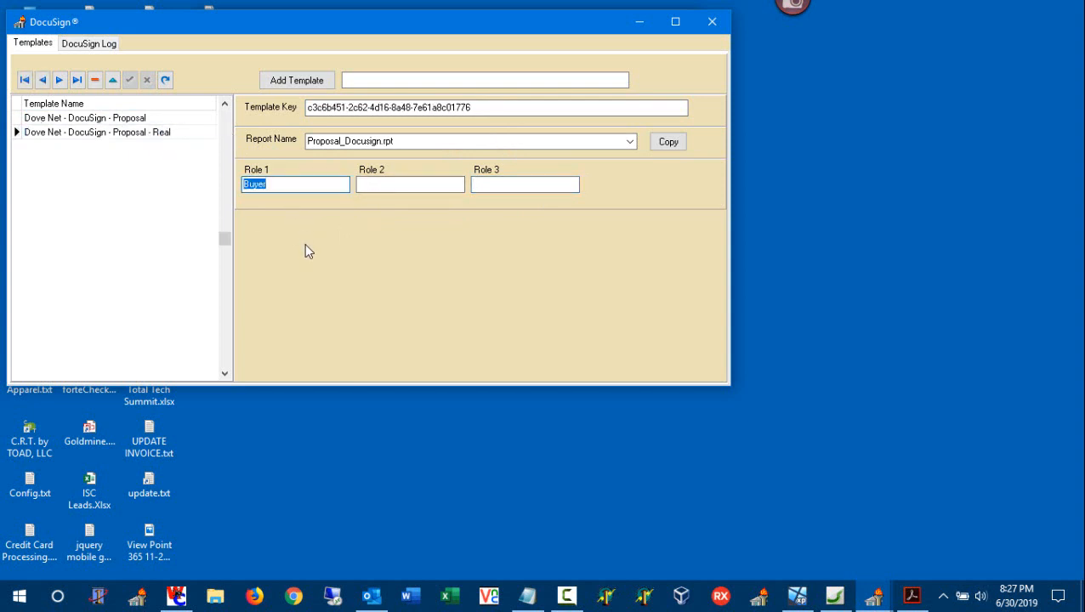
pyautogui.click(167, 120)
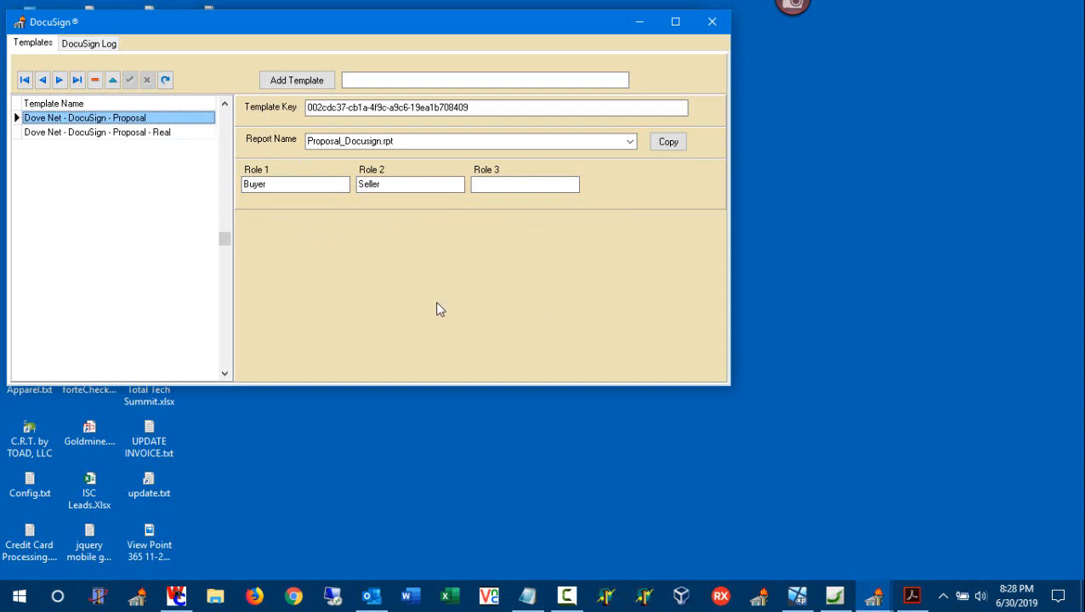
pyautogui.click(713, 23)
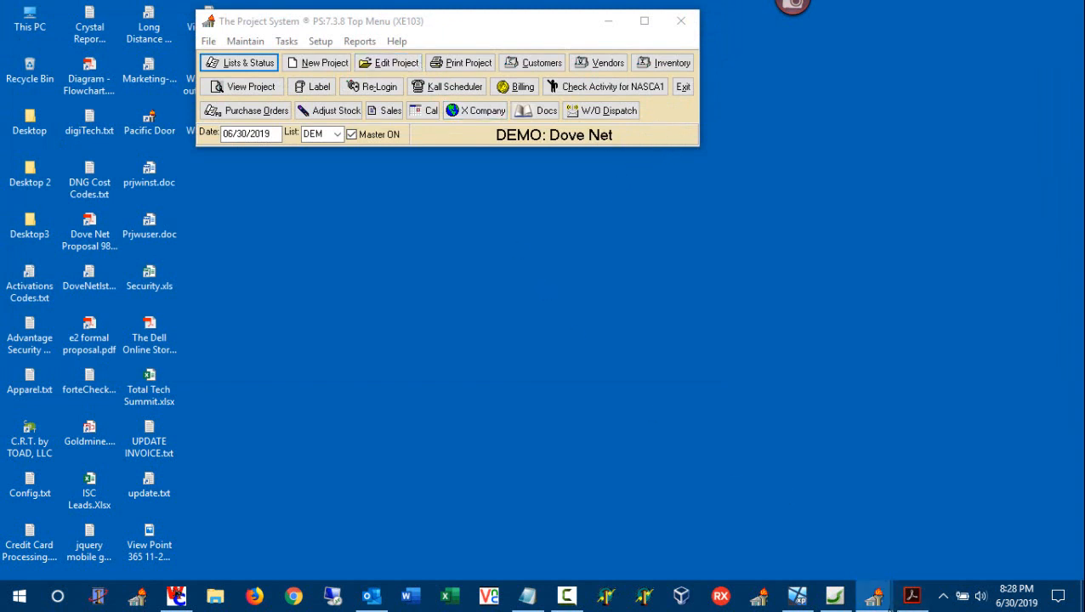
# Switch to the Fairfax Hospital BARTLET FIRE ALARM project and preview its proposal with the alternate report Proposal_Docusign.rpt
pyautogui.moveTo(880, 600)
pyautogui.click(934, 539)
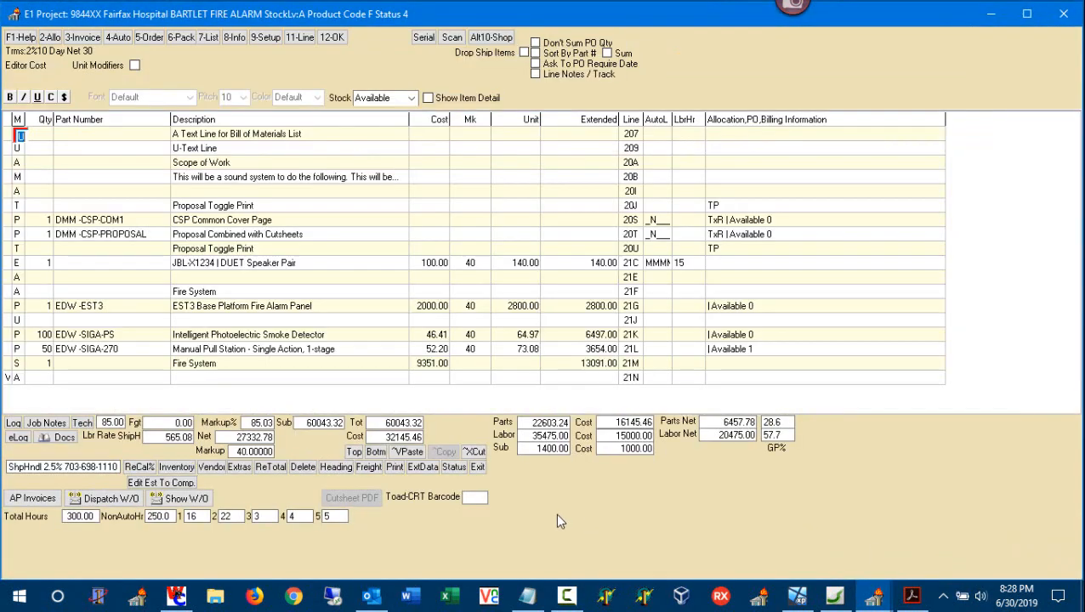
pyautogui.click(395, 467)
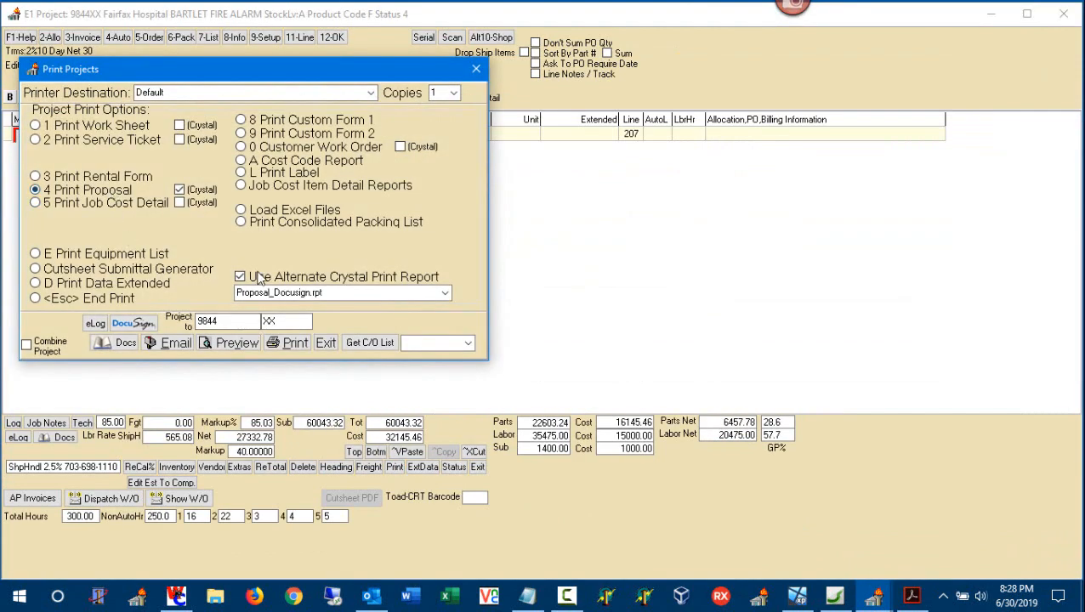
pyautogui.click(341, 291)
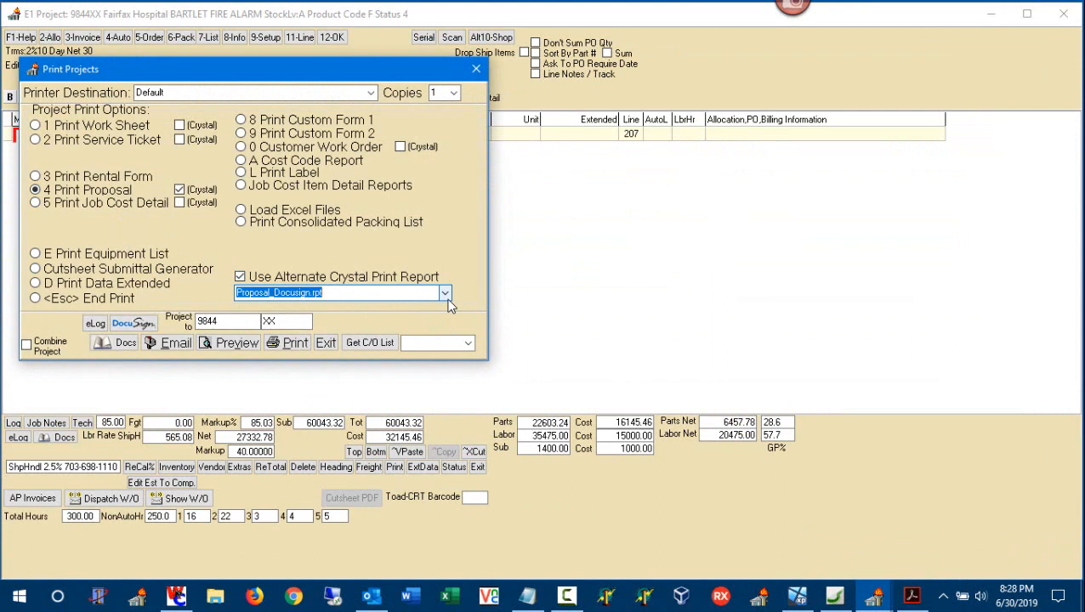
pyautogui.click(401, 293)
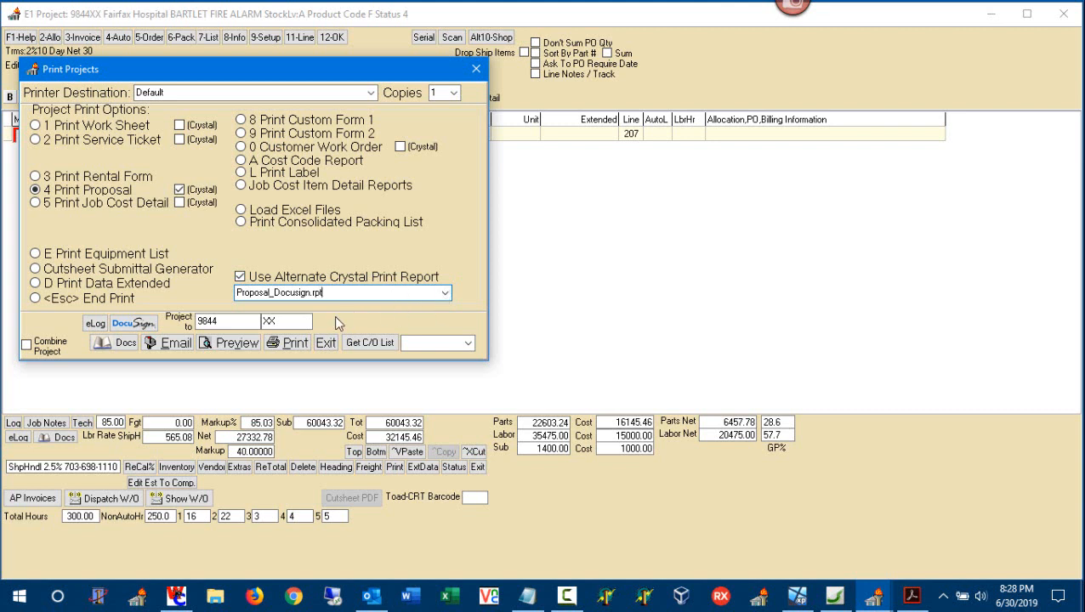
pyautogui.click(235, 344)
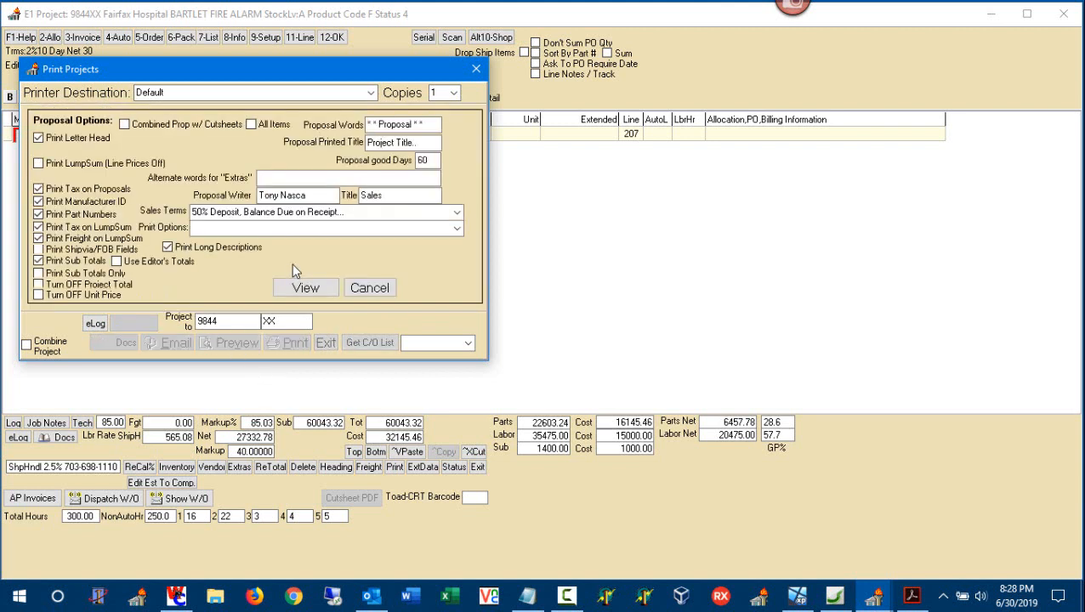
pyautogui.click(306, 292)
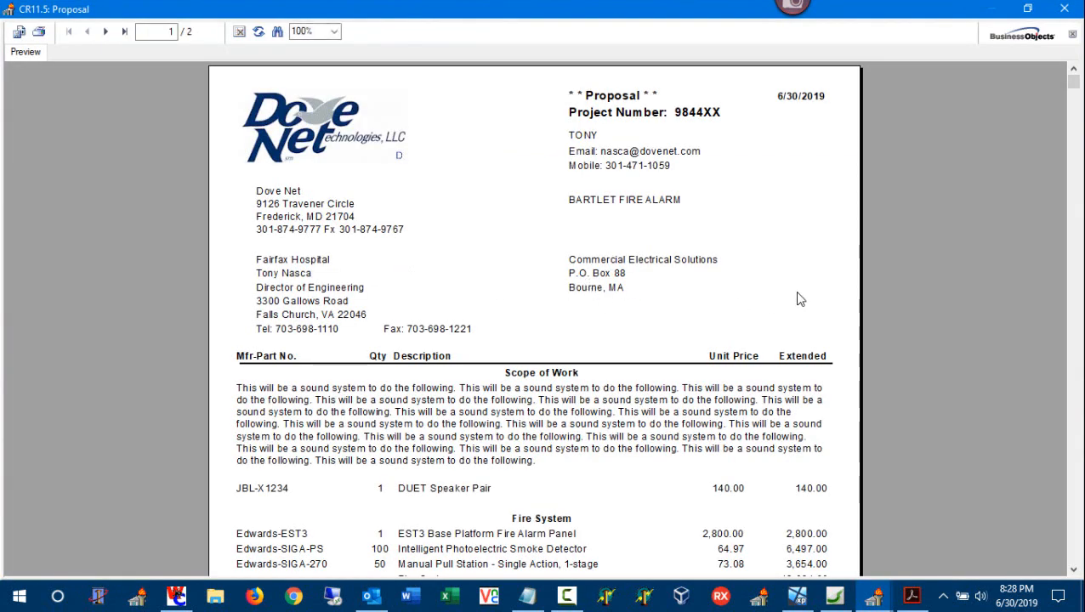
# Review both pages of the proposal preview down to the signature line, and close the preview
pyautogui.moveTo(1074, 85); pyautogui.dragTo(1074, 470)
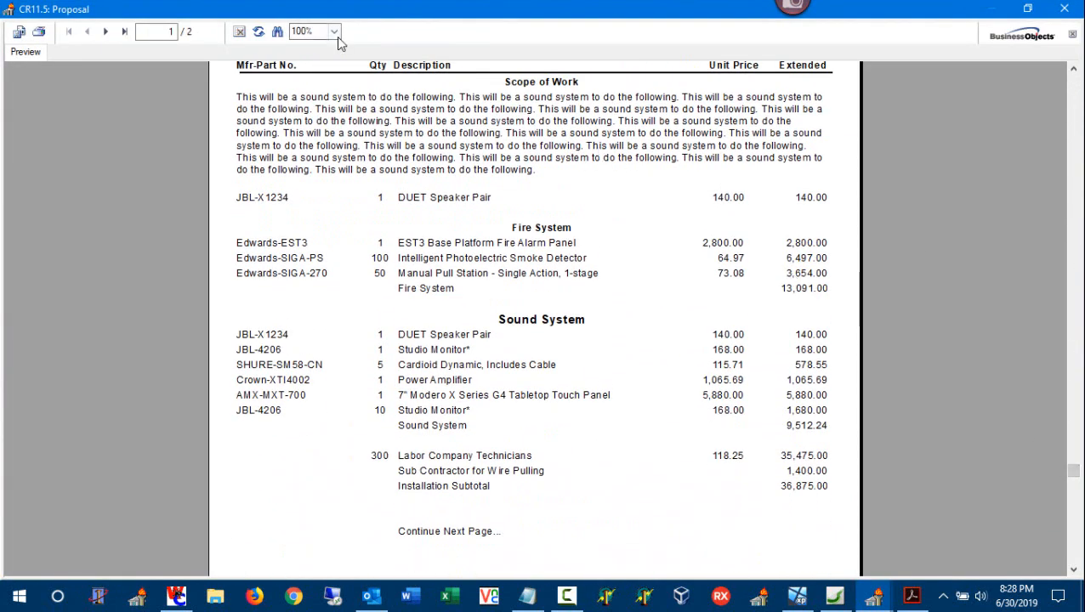
pyautogui.click(103, 32)
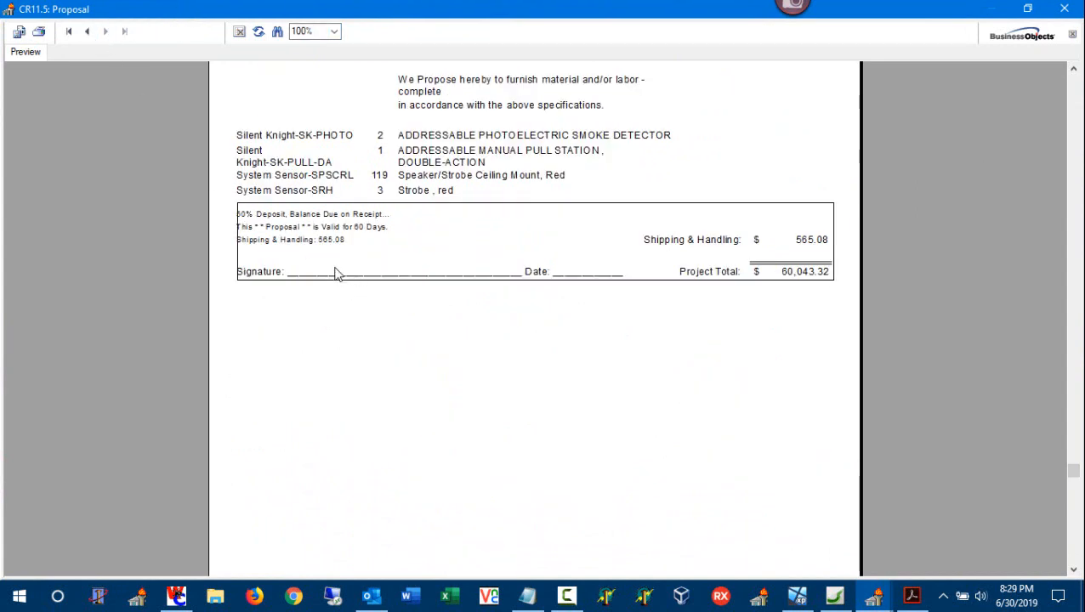
pyautogui.click(1066, 9)
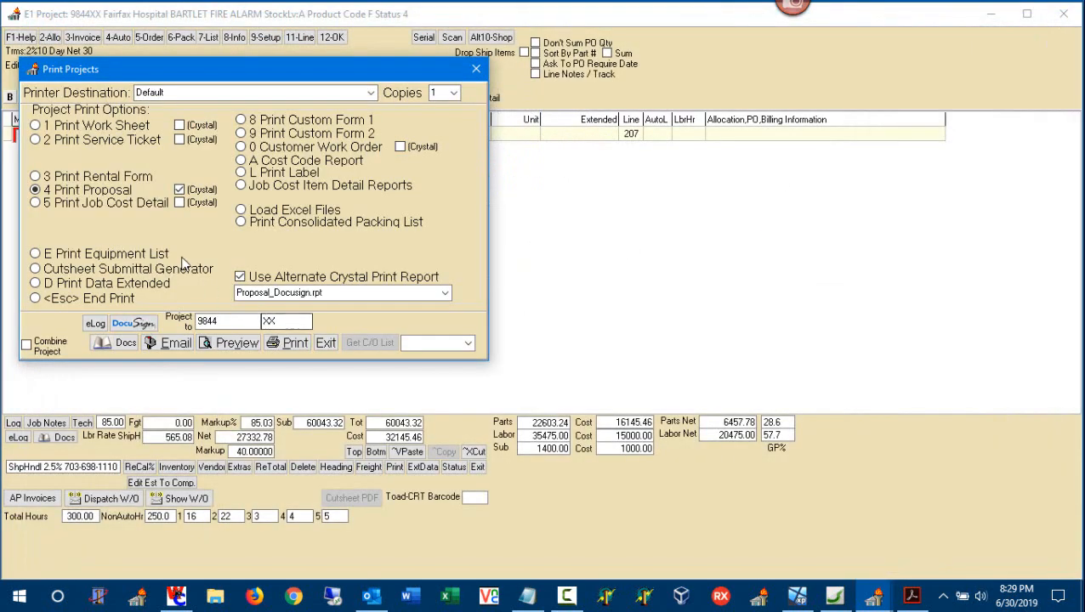
# Prepare the proposal for DocuSign with the current proposal options and the customer contact as the e-mail recipient
pyautogui.click(145, 329)
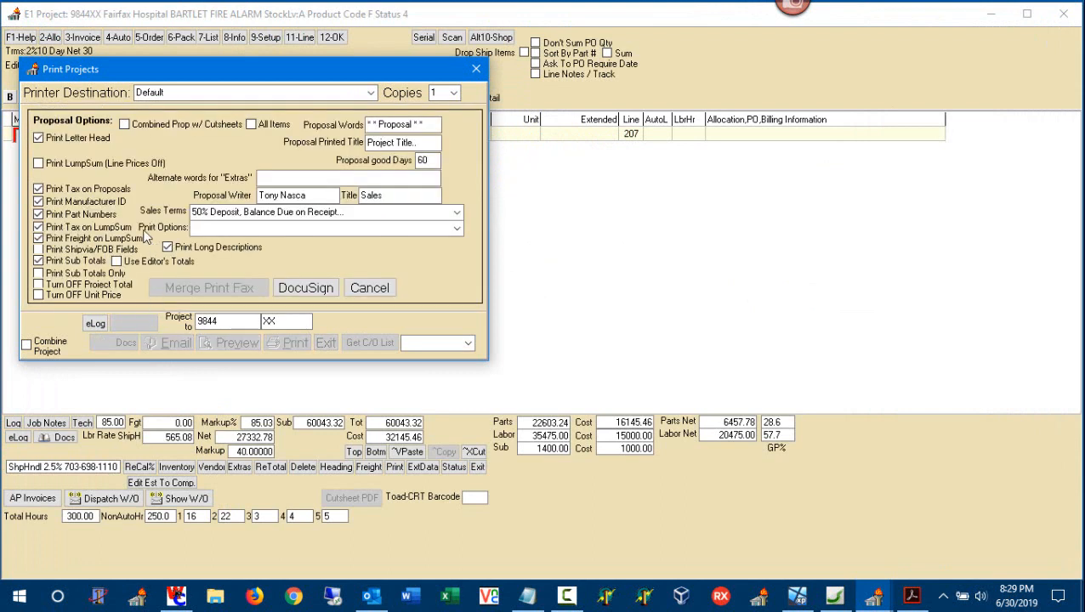
pyautogui.click(293, 289)
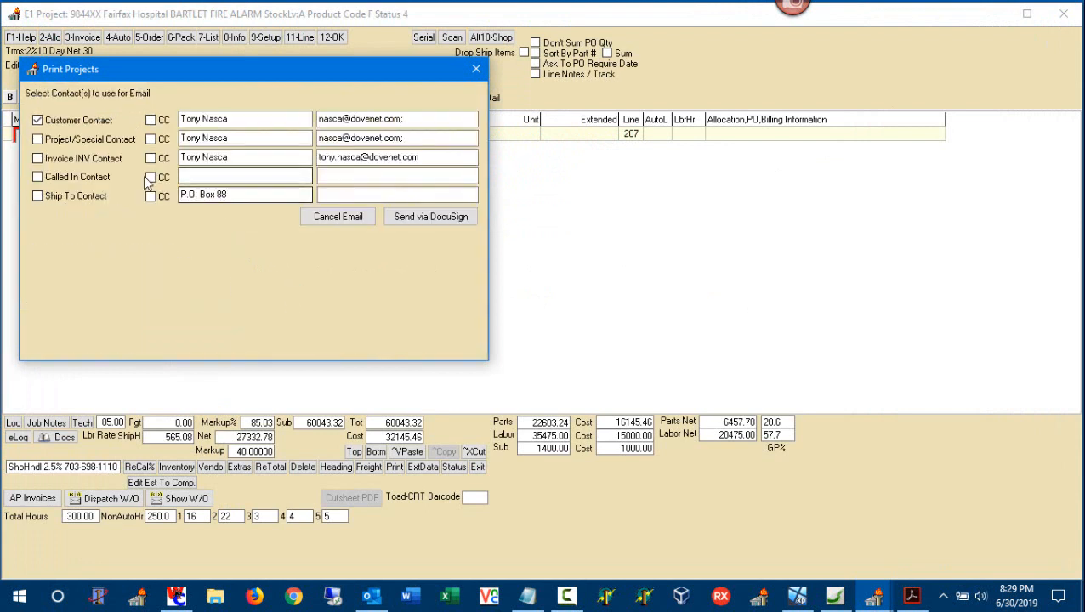
pyautogui.moveTo(431, 120); pyautogui.dragTo(297, 138)
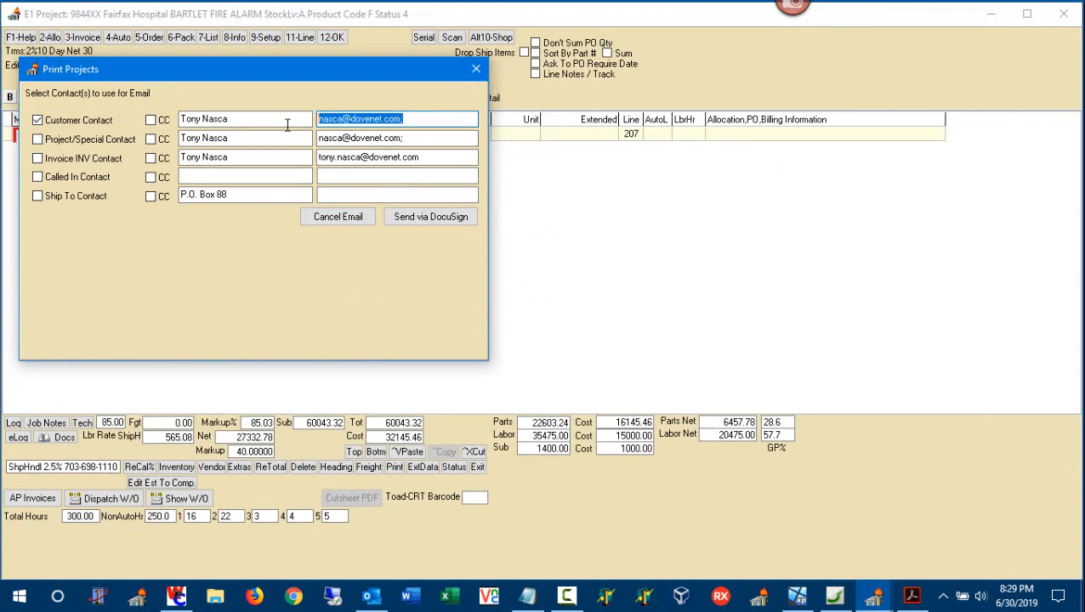
pyautogui.click(424, 217)
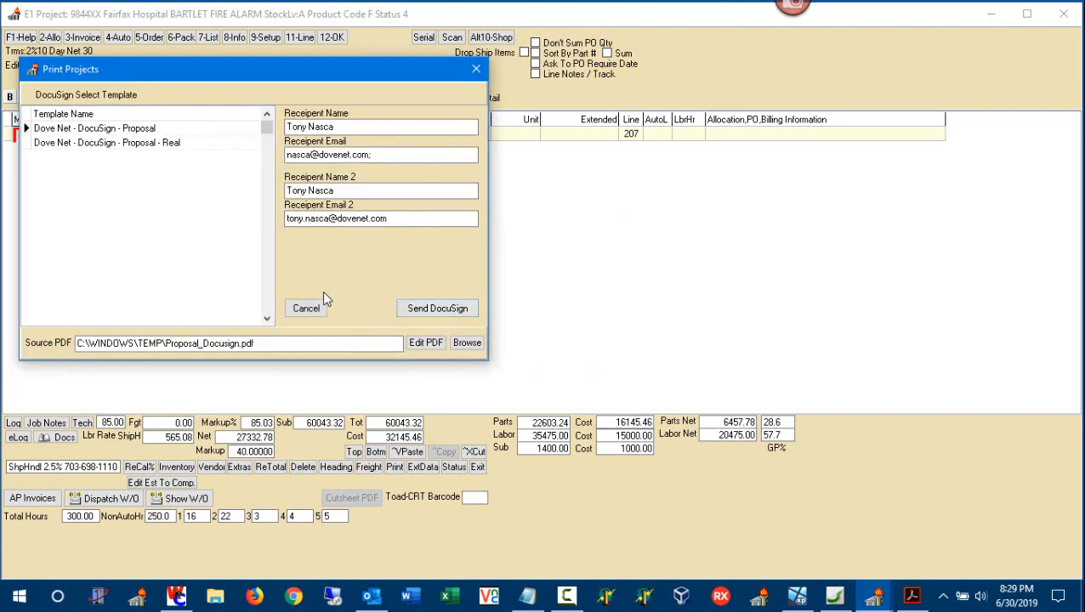
# Choose the Dove Net - DocuSign - Proposal template for the DocuSign envelope and check both recipients' details
pyautogui.click(180, 131)
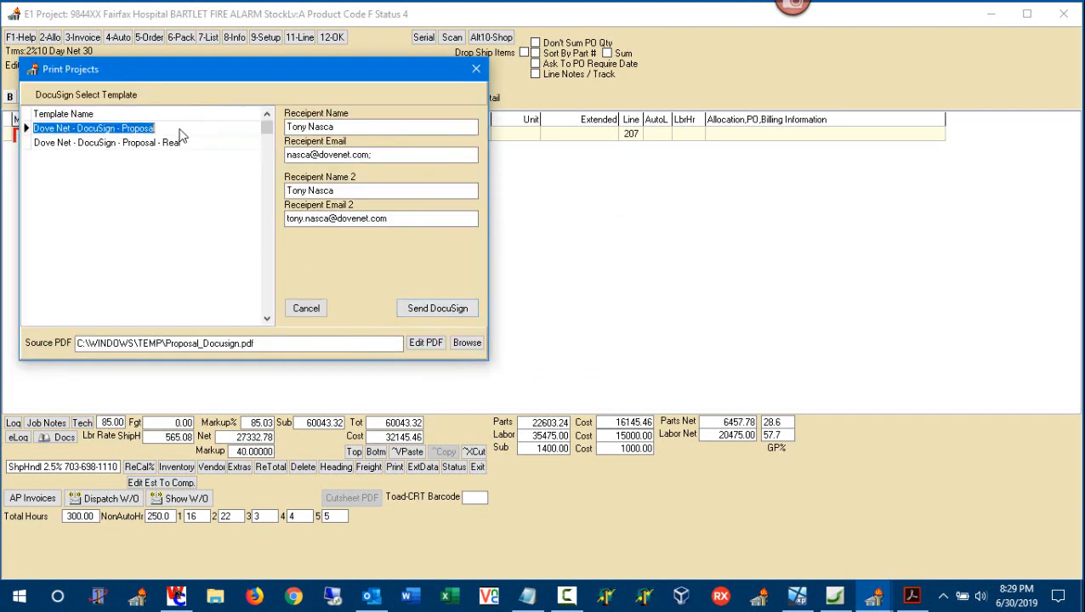
pyautogui.click(188, 143)
pyautogui.click(188, 128)
pyautogui.click(188, 143)
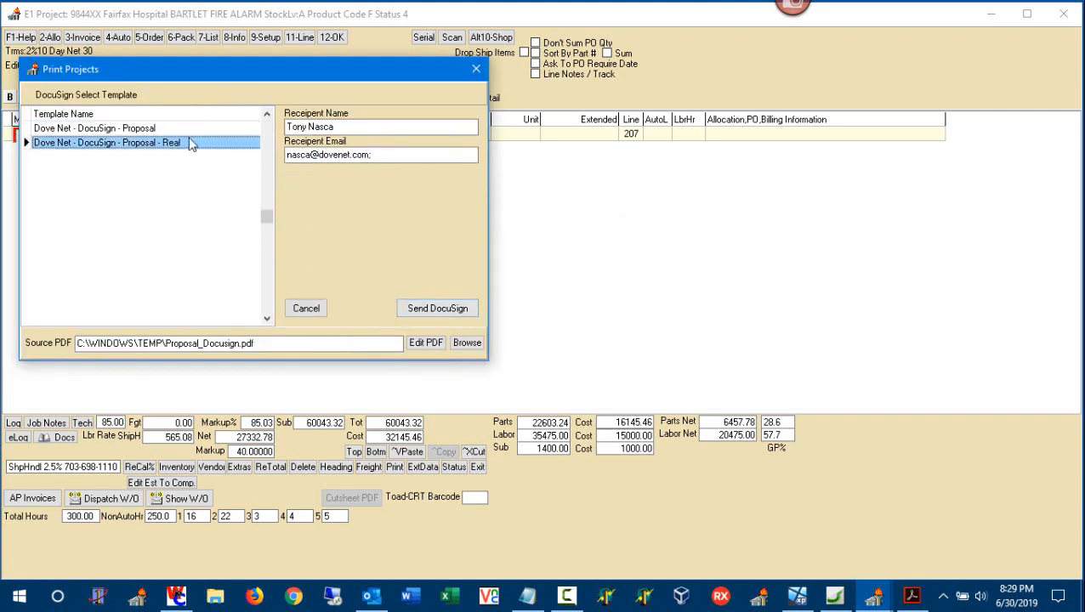
pyautogui.click(188, 129)
pyautogui.click(340, 191)
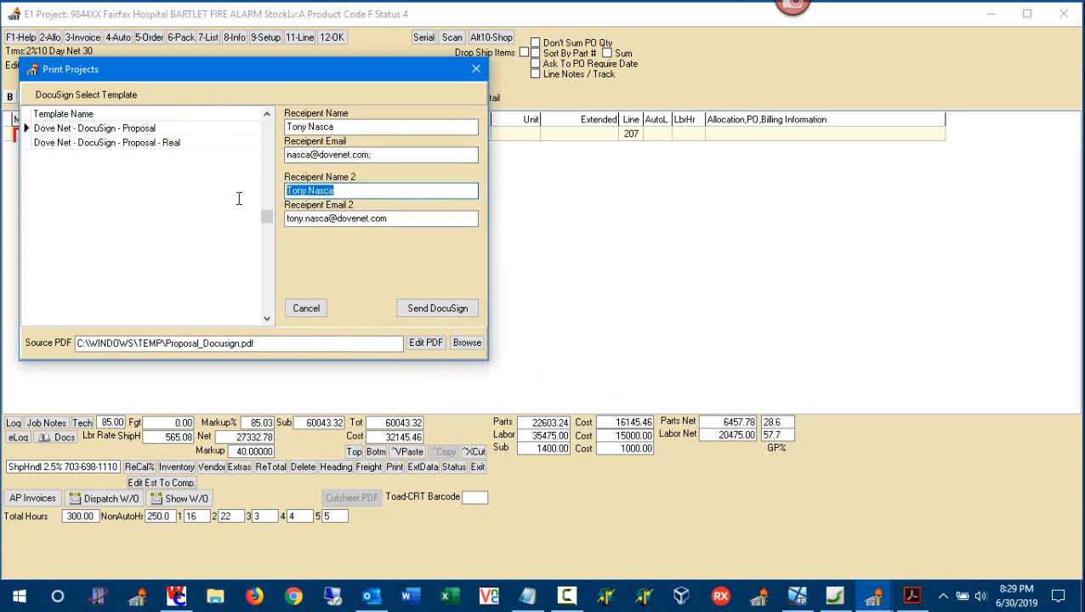
pyautogui.doubleClick(381, 154)
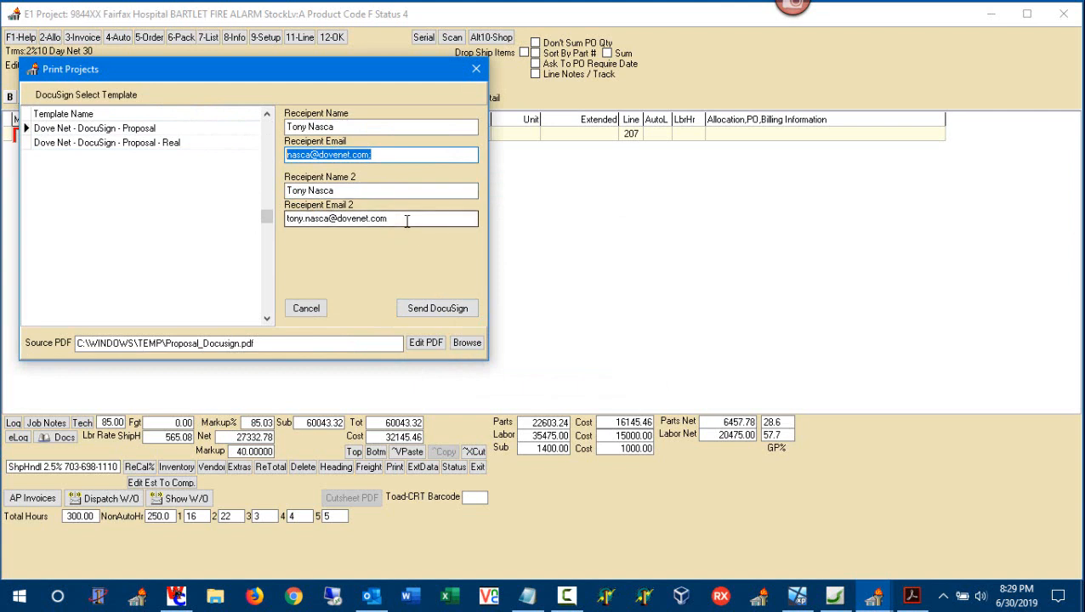
pyautogui.moveTo(472, 219); pyautogui.dragTo(241, 230)
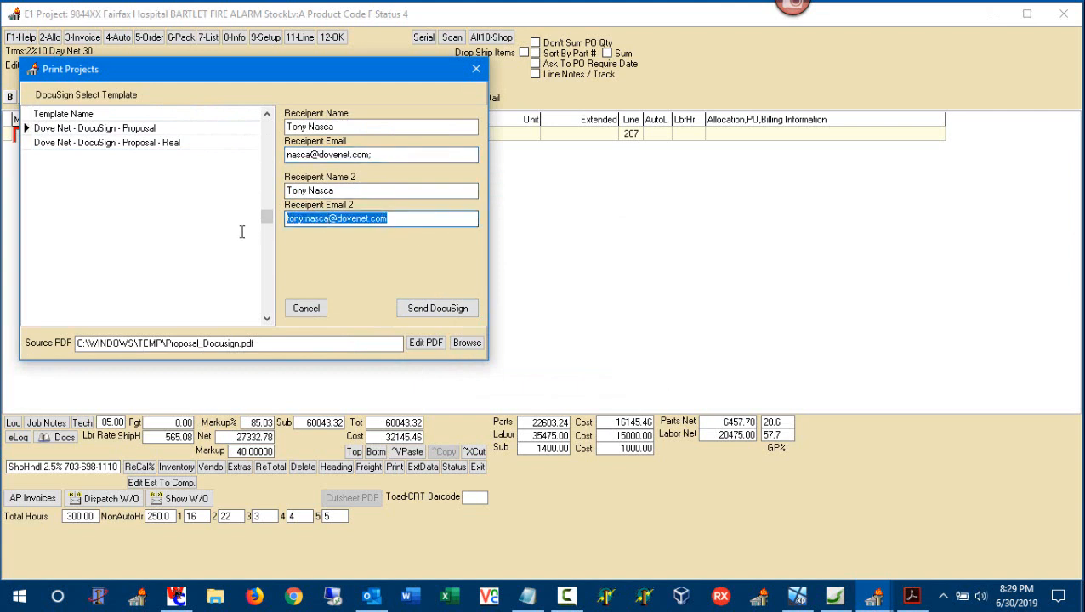
# Open the source file Proposal_Docusign.pdf for editing and look over the available editing commands
pyautogui.click(426, 343)
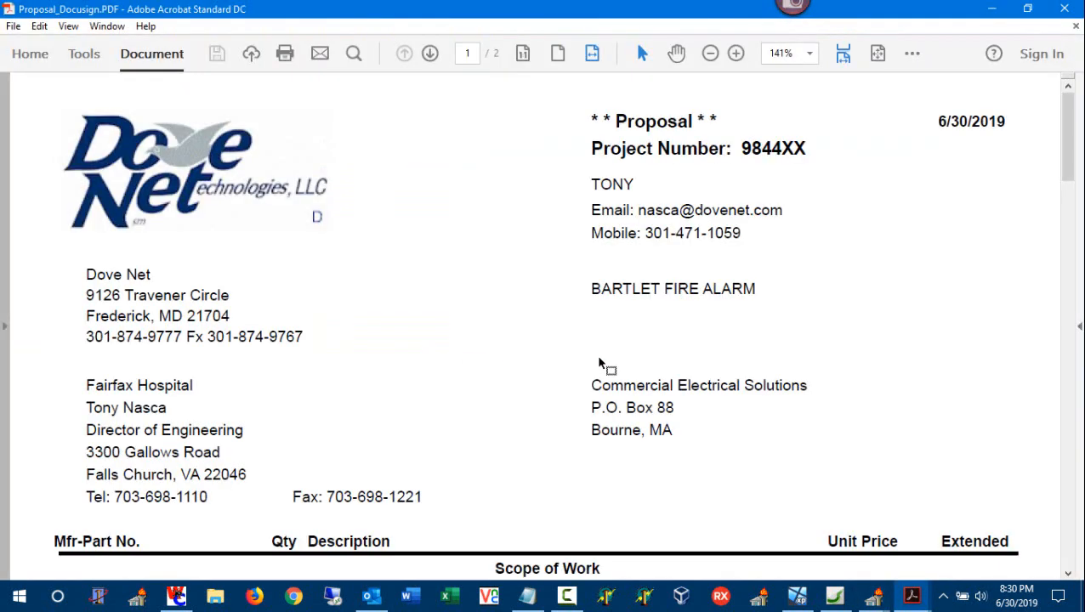
pyautogui.moveTo(1072, 156); pyautogui.dragTo(1074, 56)
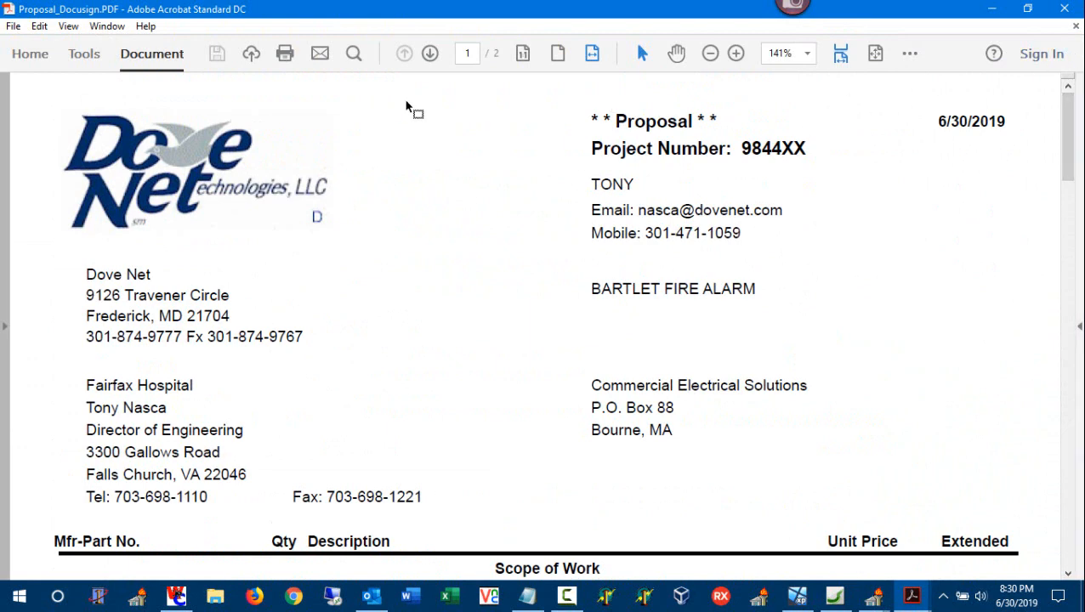
pyautogui.click(40, 27)
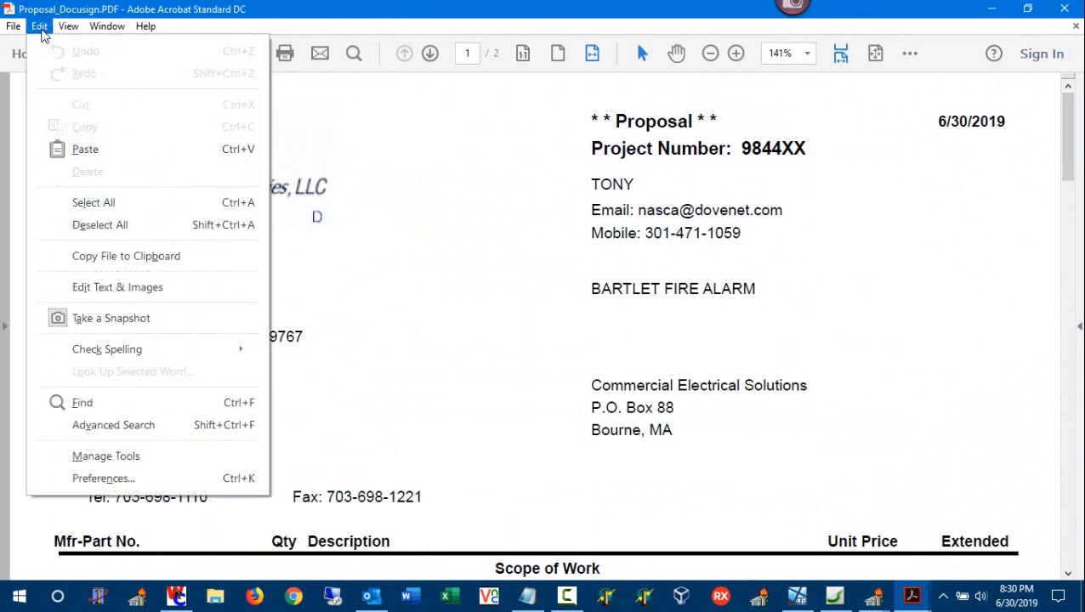
pyautogui.click(40, 28)
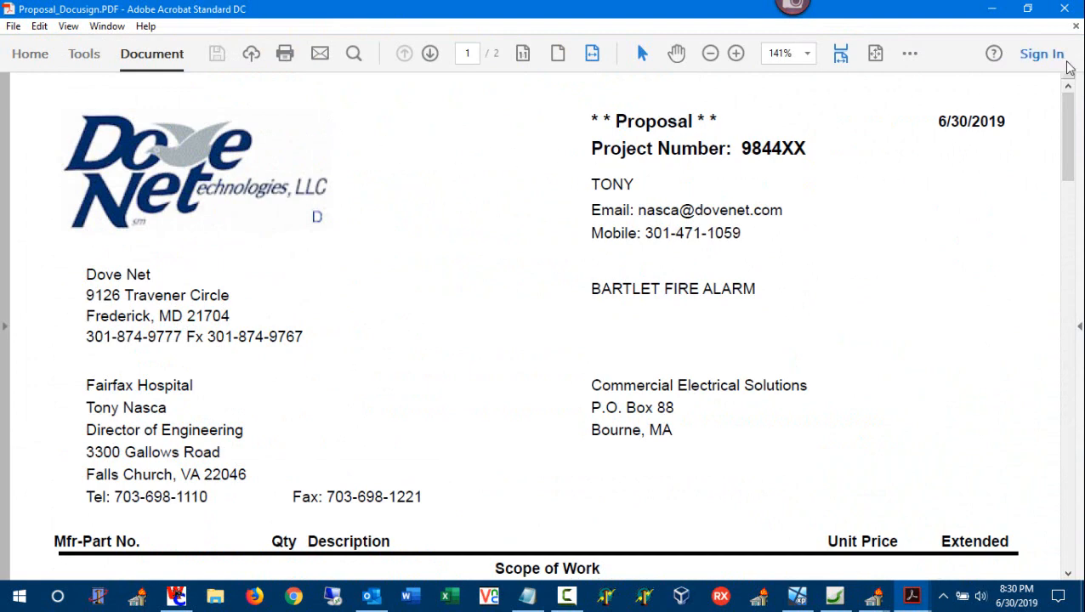
# Close the proposal PDF, send the DocuSign envelope to both recipients, and leave the project print options
pyautogui.click(1065, 11)
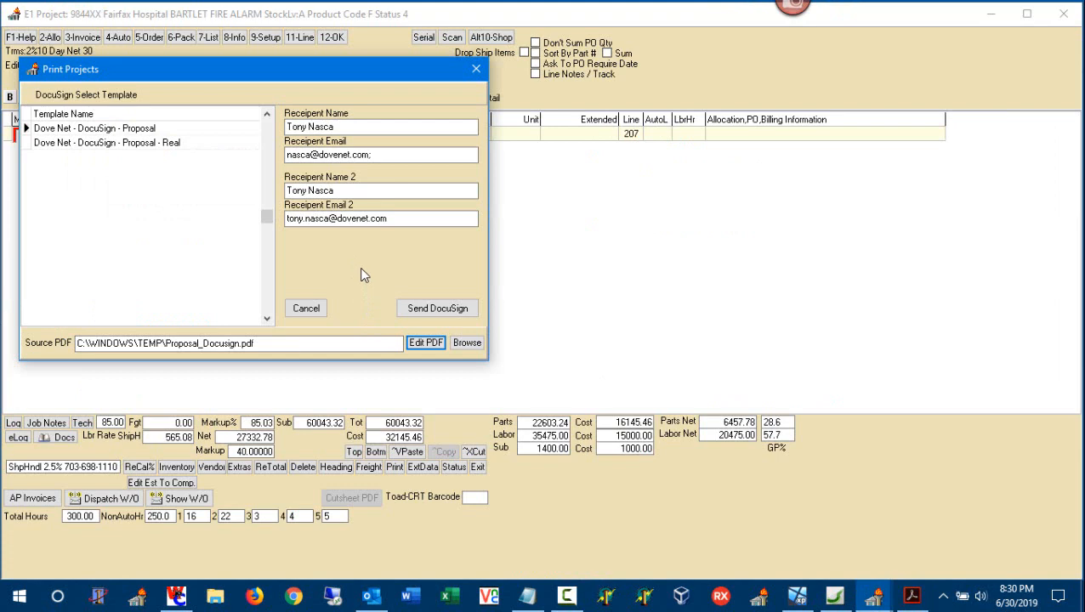
pyautogui.click(437, 309)
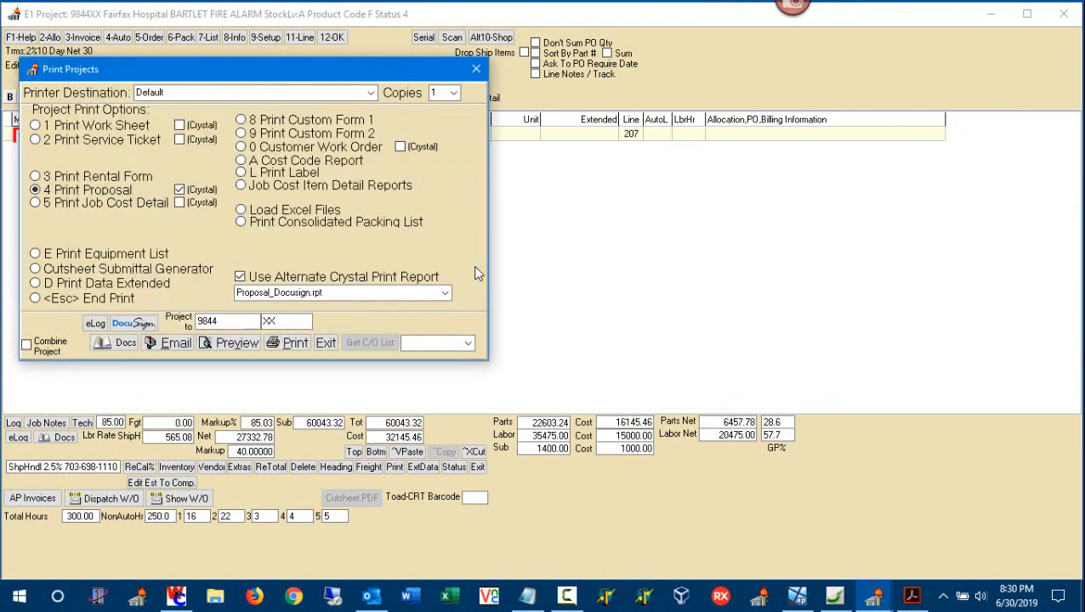
pyautogui.click(326, 343)
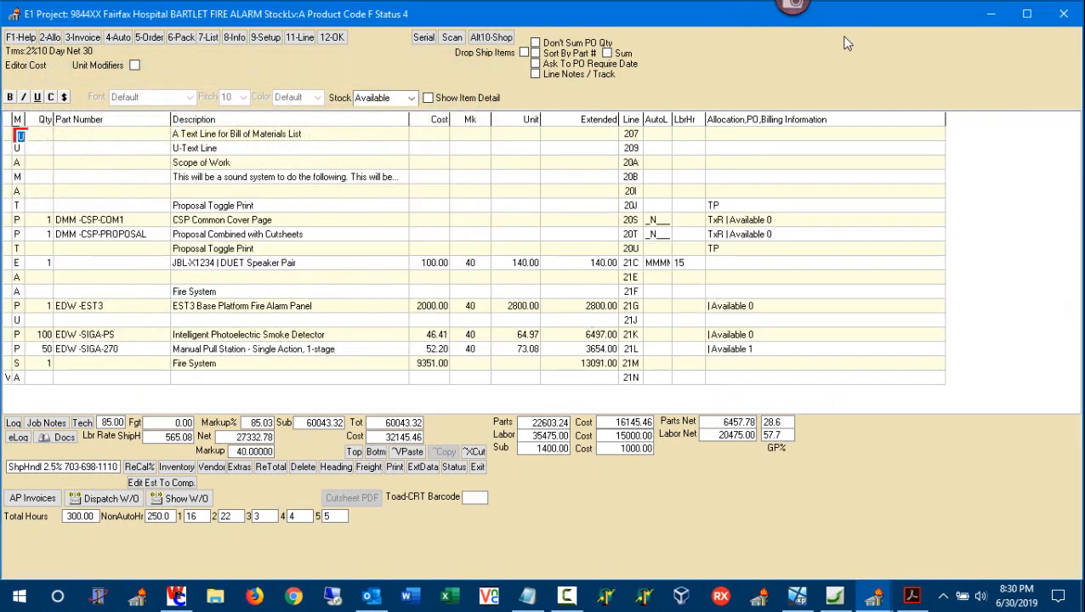
# Switch to Outlook, fetch new mail, and open the DocuSign message requesting the first signature
pyautogui.click(990, 15)
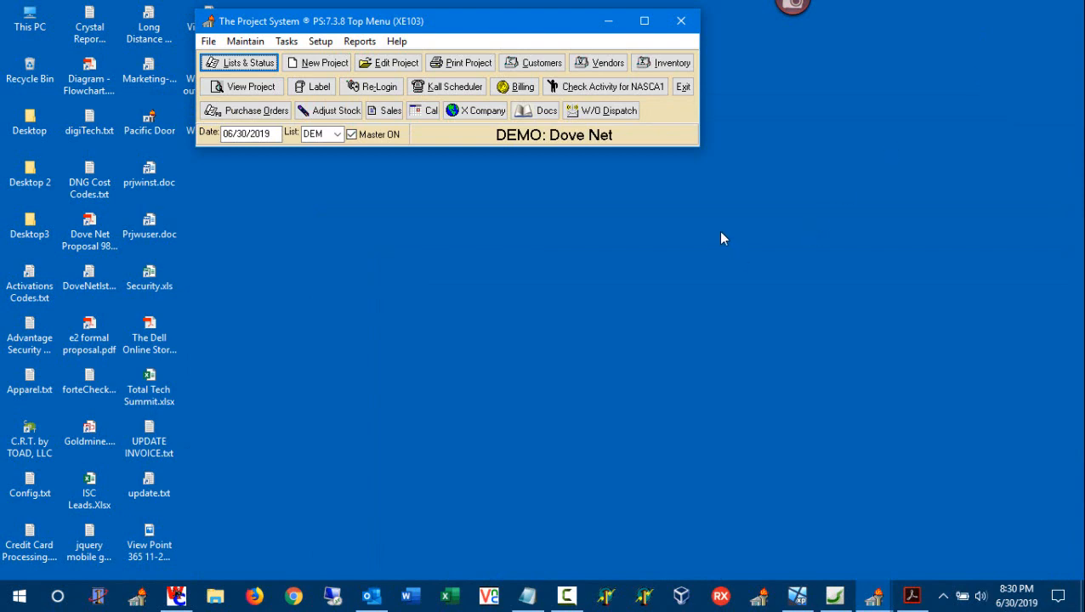
pyautogui.click(684, 88)
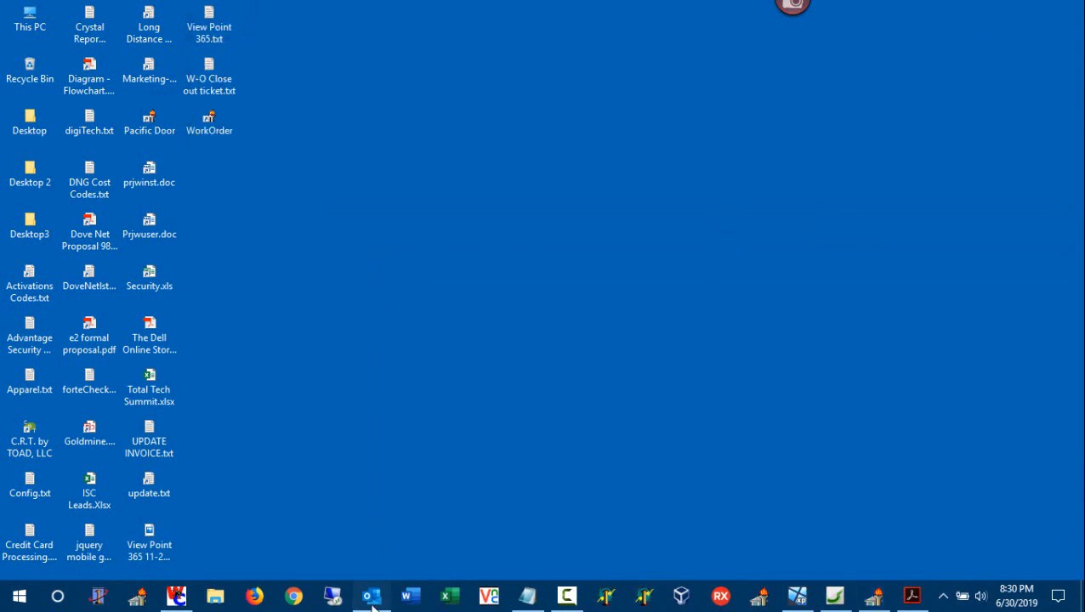
pyautogui.click(371, 595)
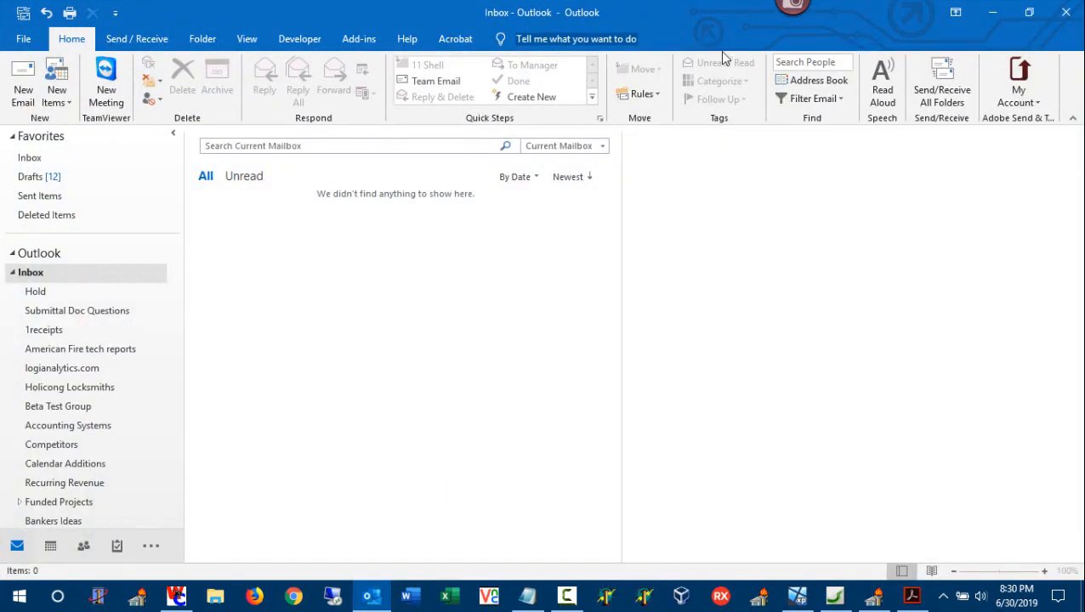
pyautogui.click(943, 81)
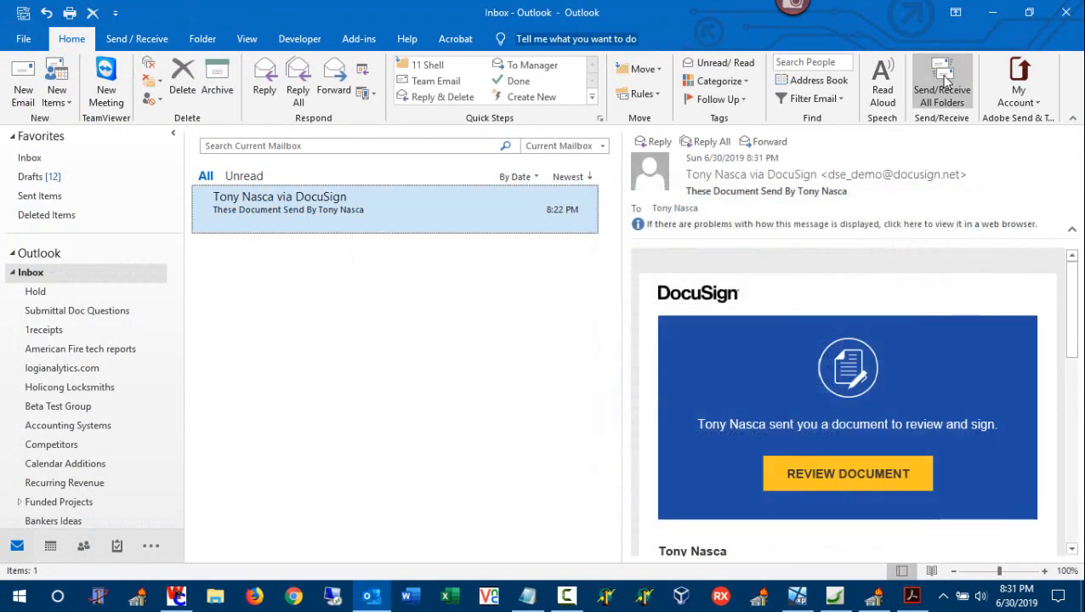
pyautogui.doubleClick(427, 217)
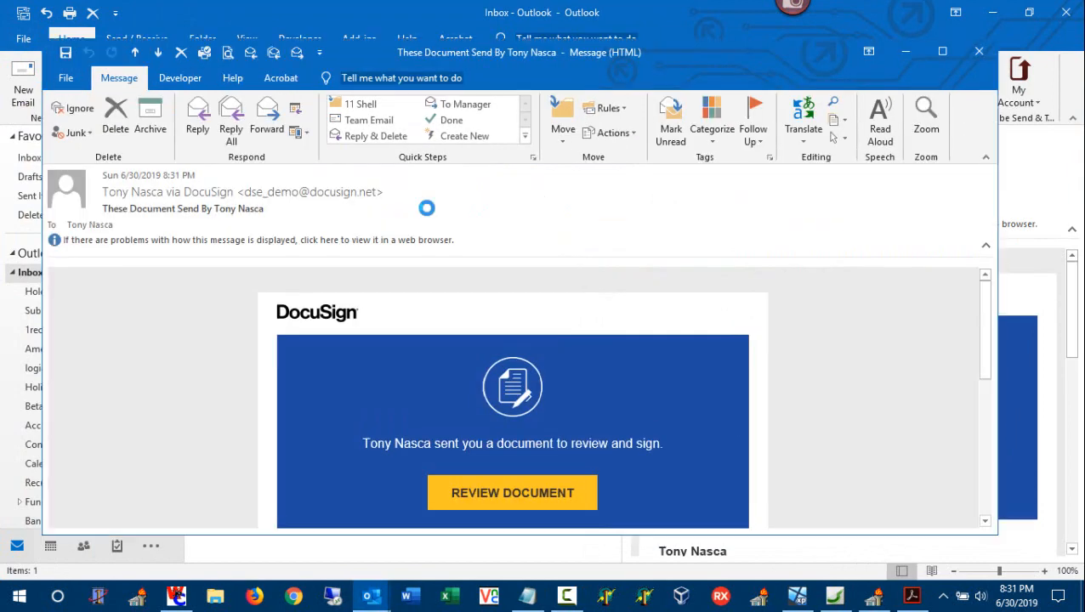
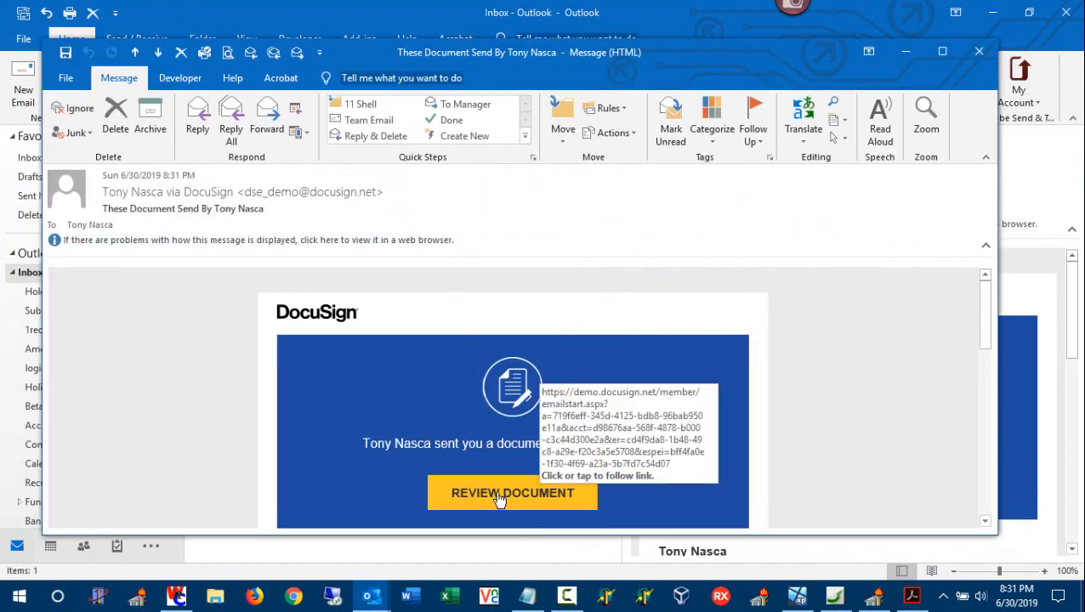
# Open the document for review from the e-mail, agree to use electronic records and signatures, and continue to the proposal
pyautogui.click(500, 501)
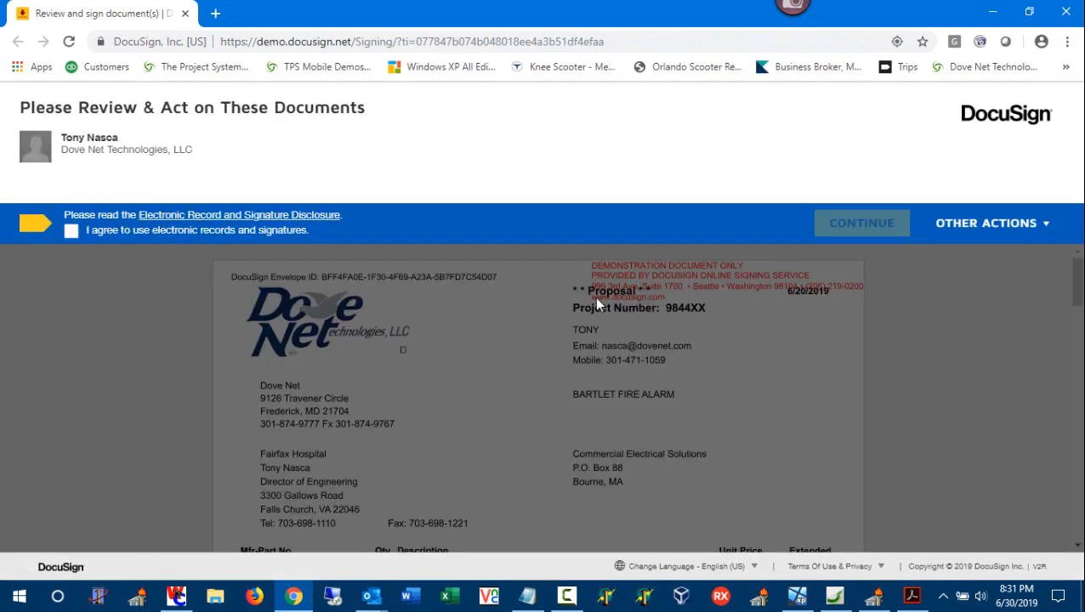
pyautogui.click(71, 232)
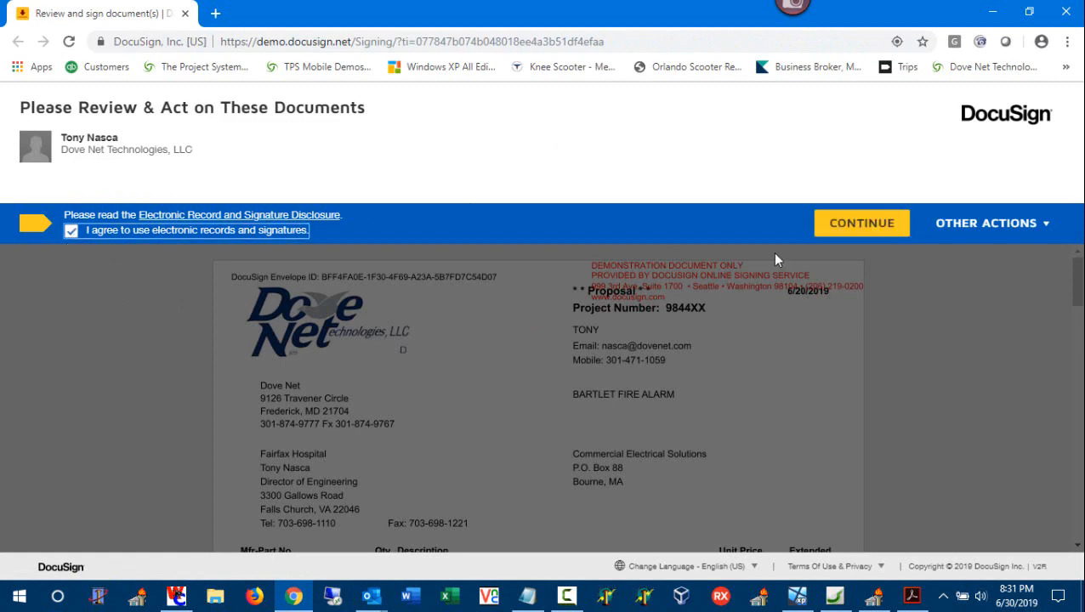
pyautogui.click(839, 232)
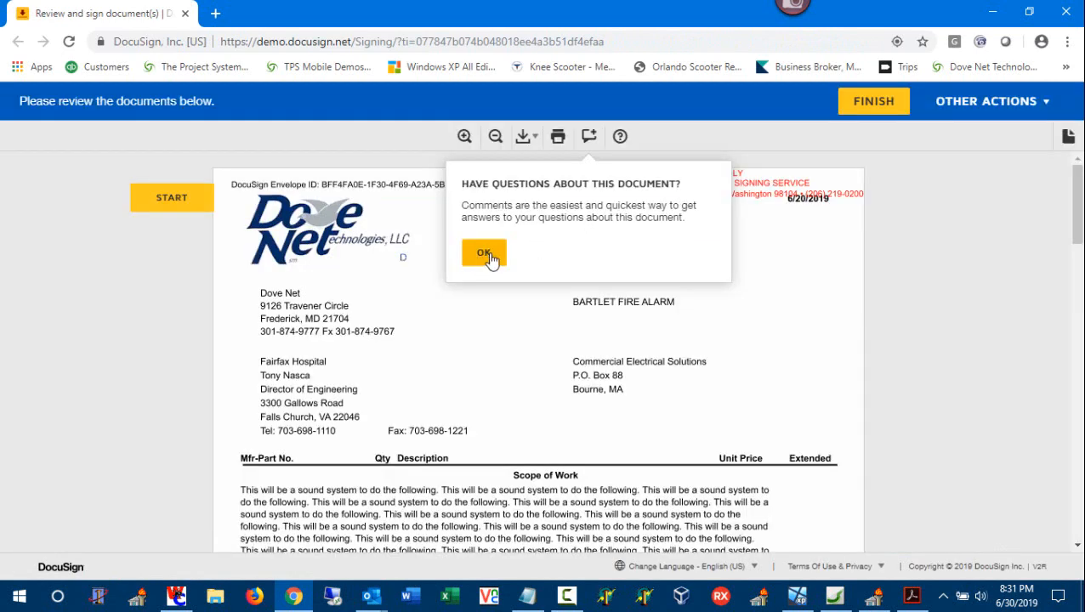
pyautogui.click(484, 253)
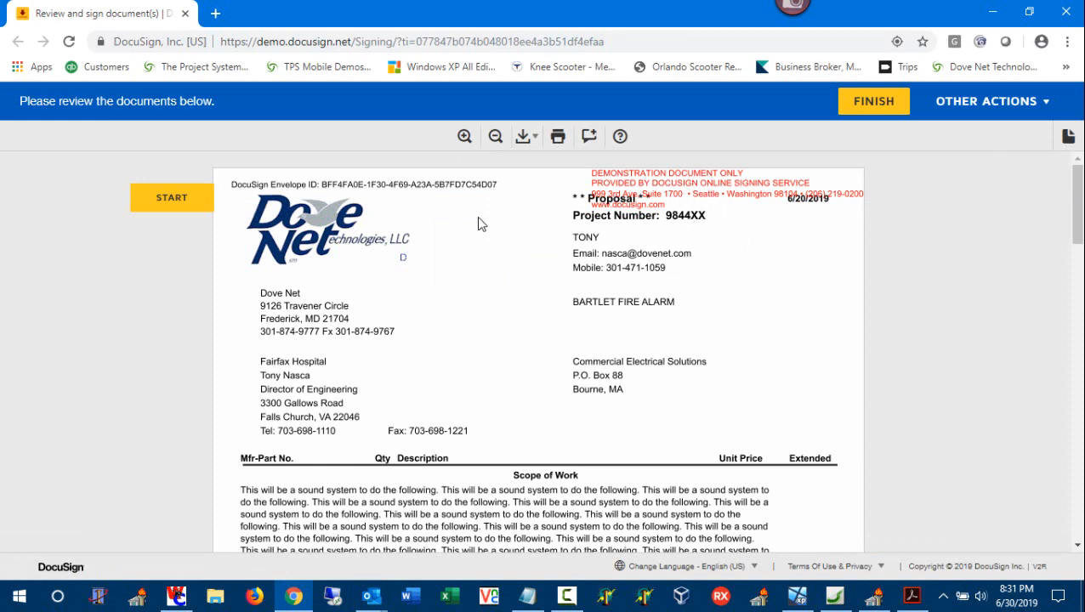
# Adopt the suggested signature in the proposal's required sign field and finish signing without creating a DocuSign account
pyautogui.click(182, 199)
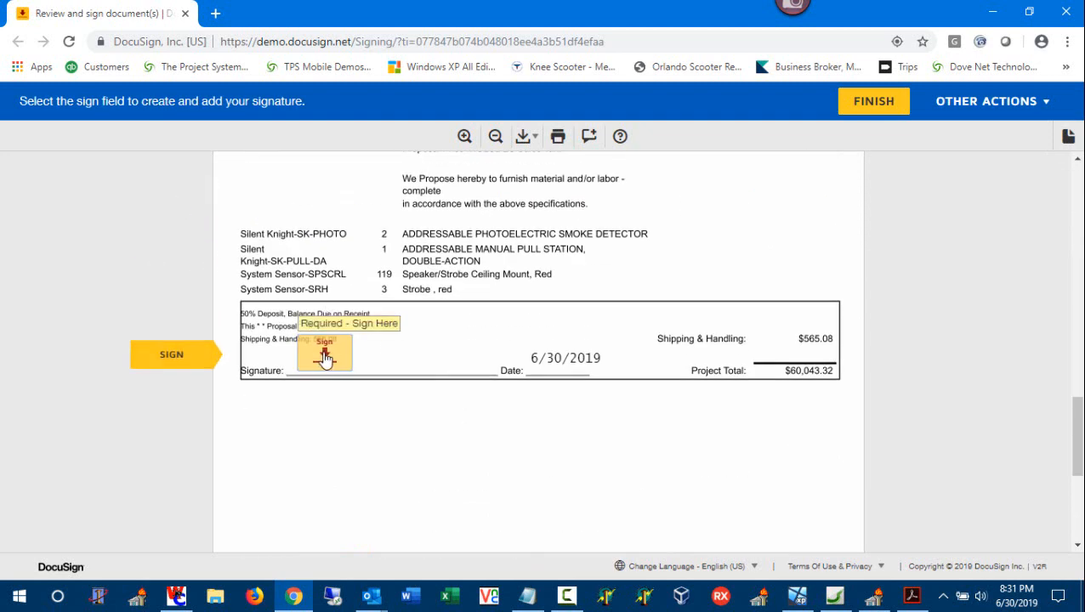
pyautogui.click(324, 358)
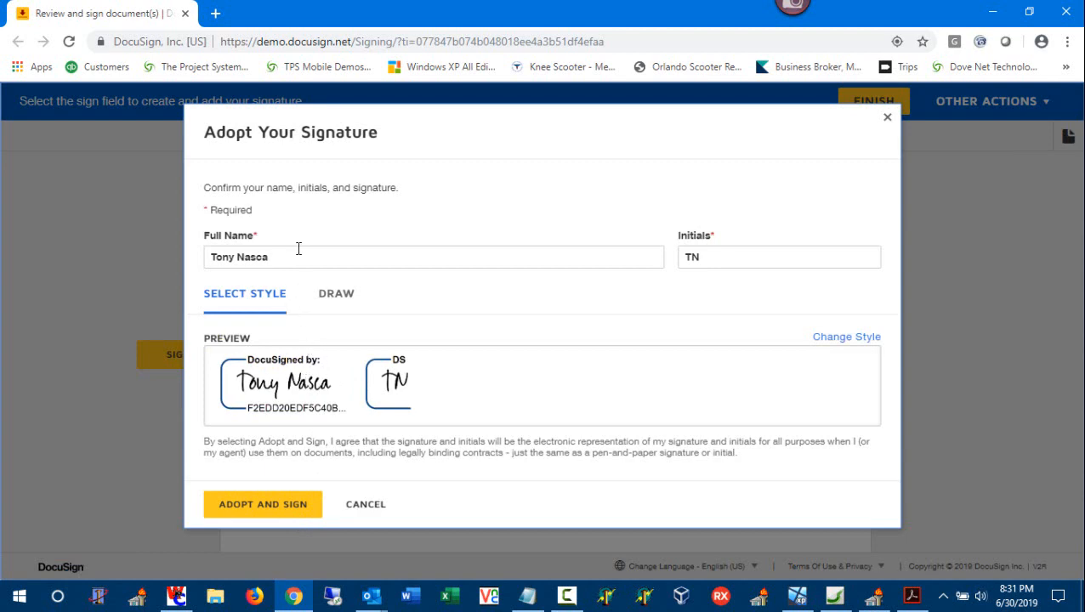
pyautogui.click(305, 508)
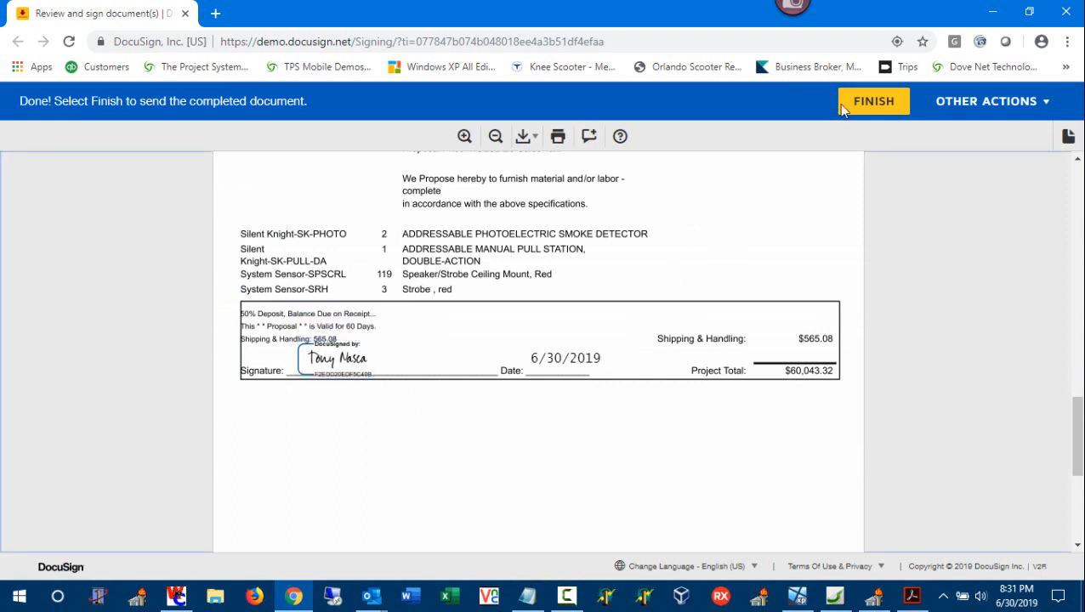
pyautogui.click(876, 106)
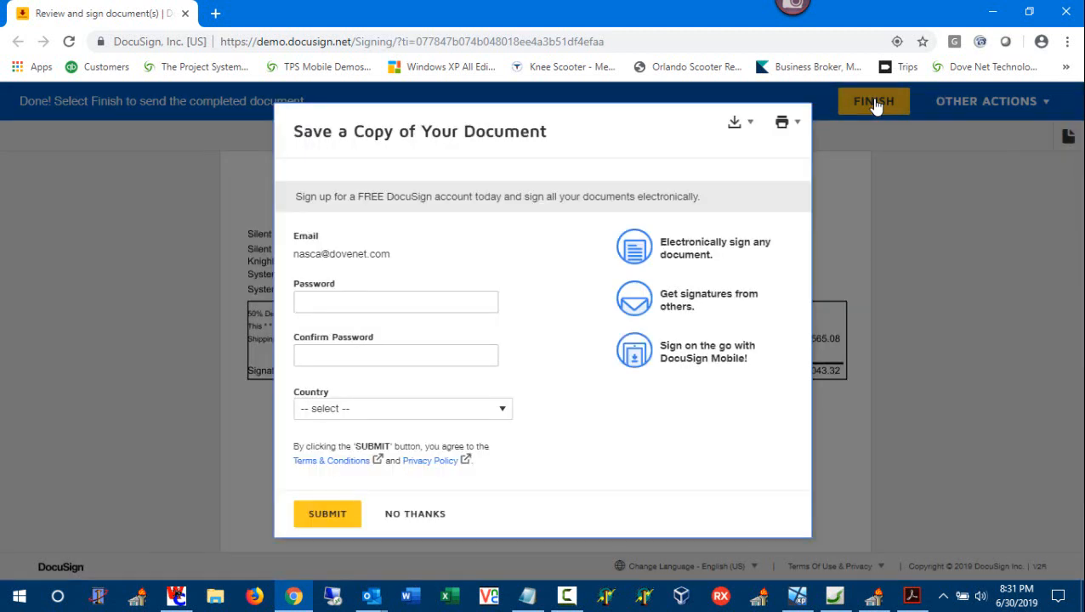
pyautogui.click(441, 517)
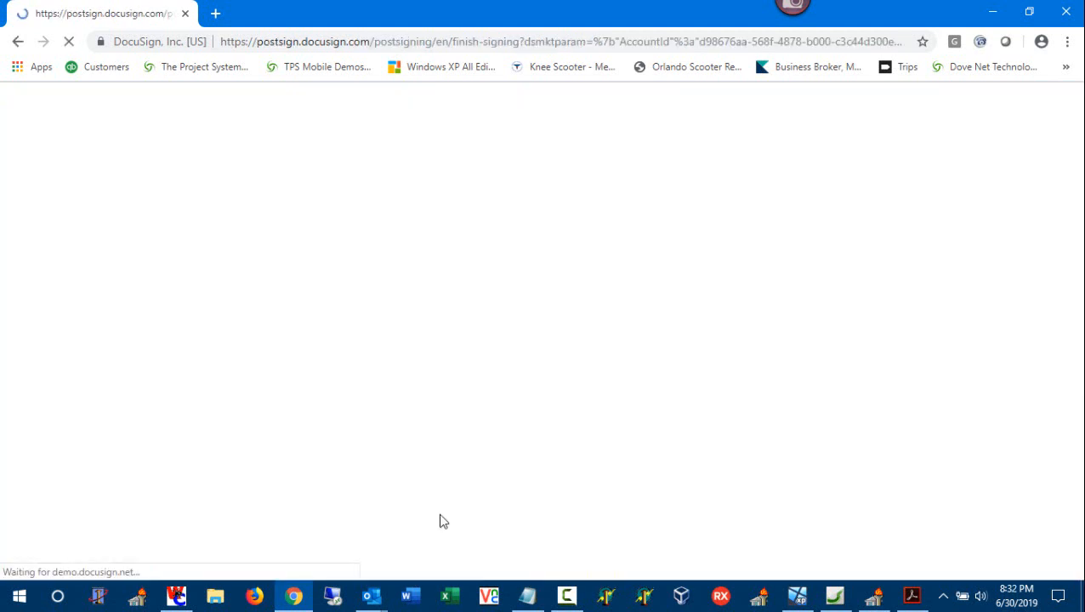
pyautogui.click(1066, 12)
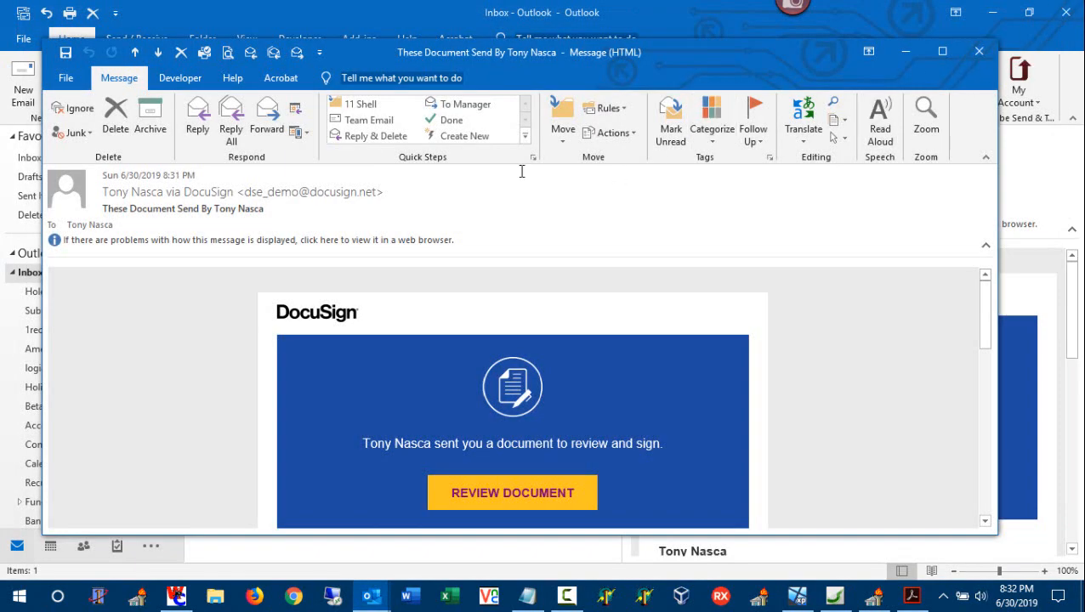
# Delete the first signing request, fetch new mail, and open the second recipient's document for review
pyautogui.click(181, 54)
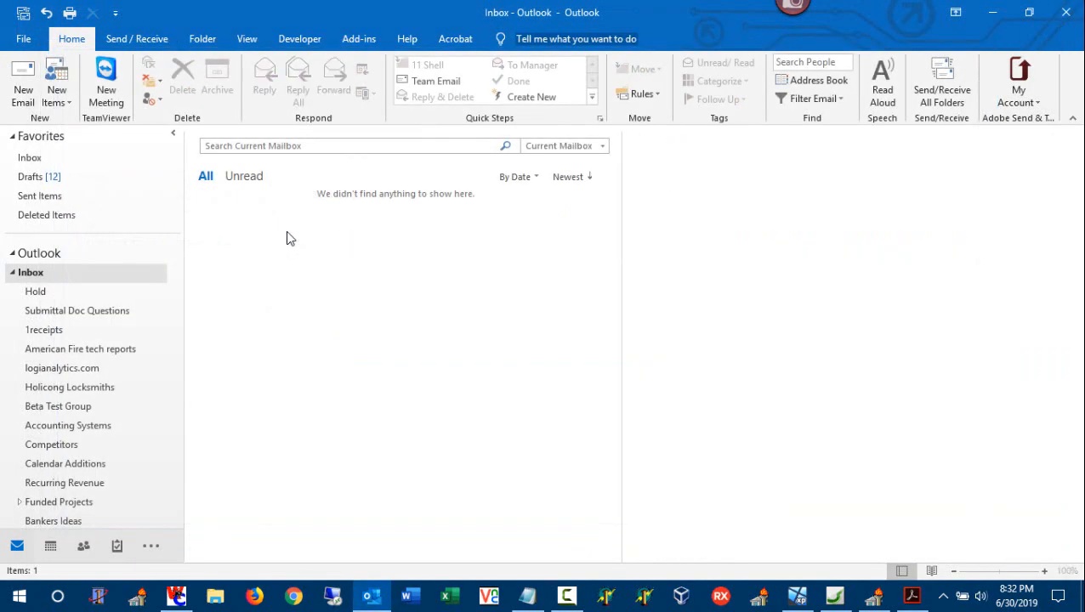
pyautogui.click(944, 85)
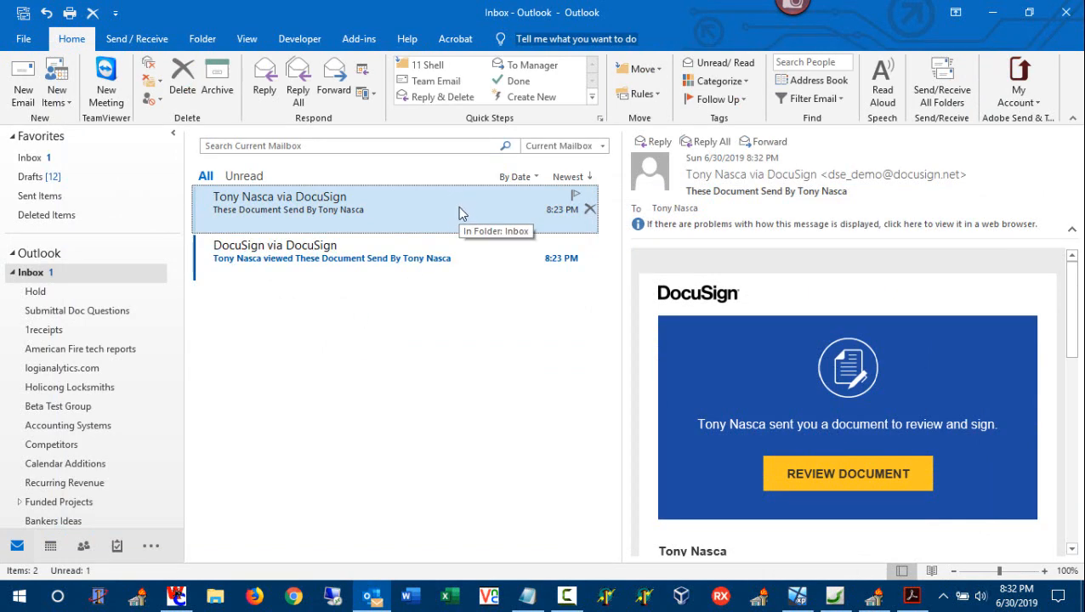
pyautogui.click(828, 479)
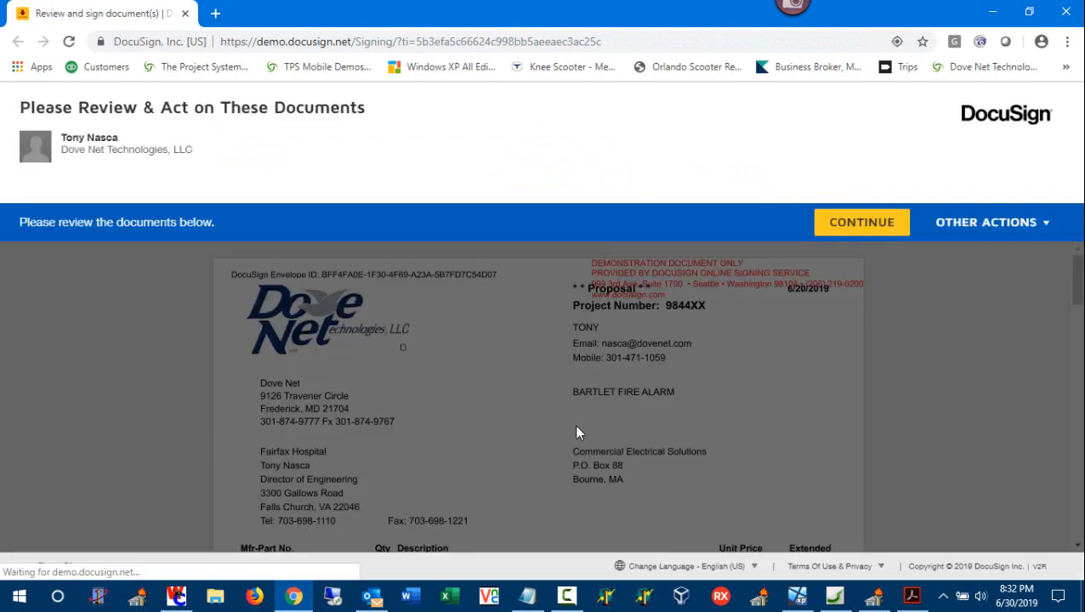
# Sign the second recipient's required field with the saved signature and finish without logging in to DocuSign
pyautogui.click(837, 222)
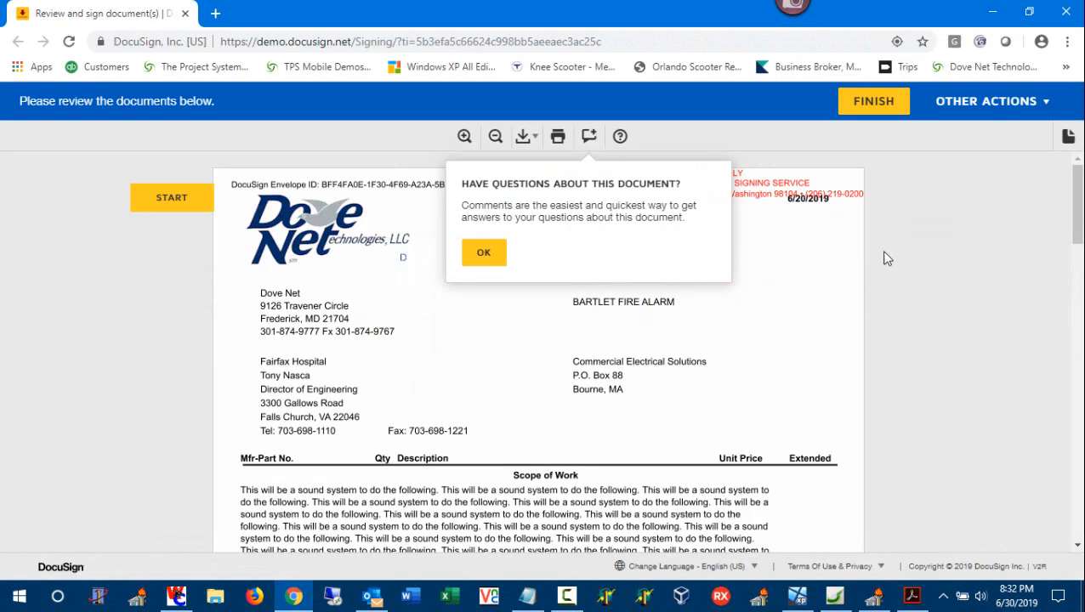
pyautogui.click(484, 253)
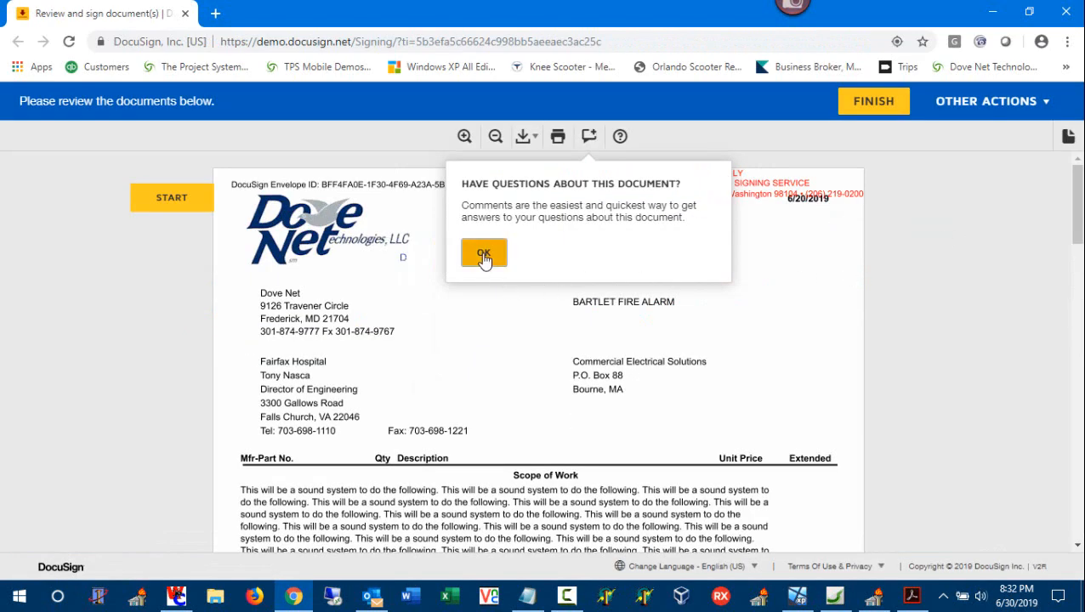
pyautogui.click(172, 205)
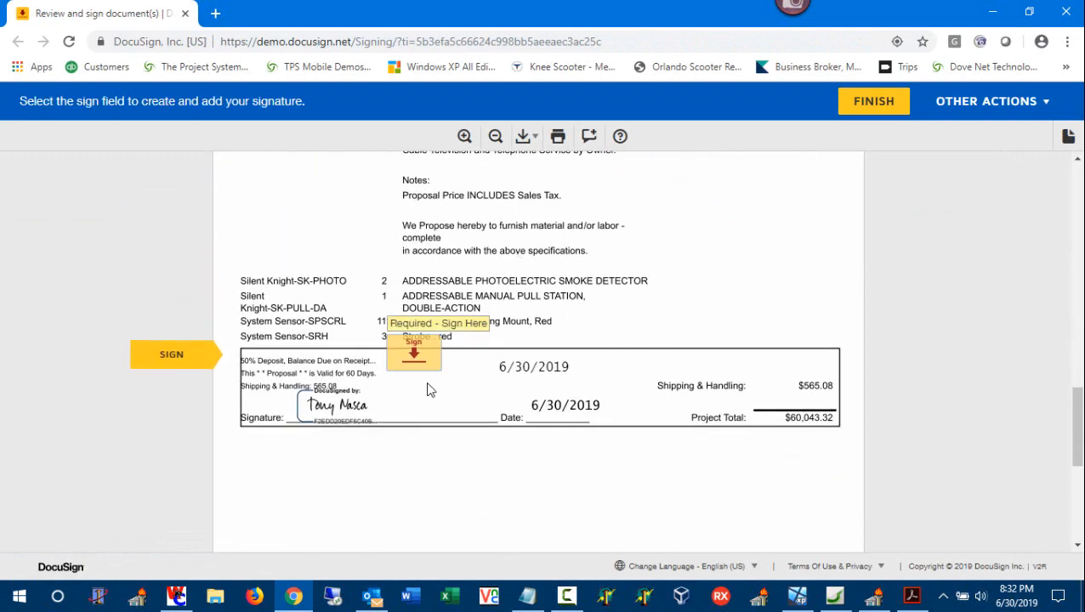
pyautogui.click(413, 355)
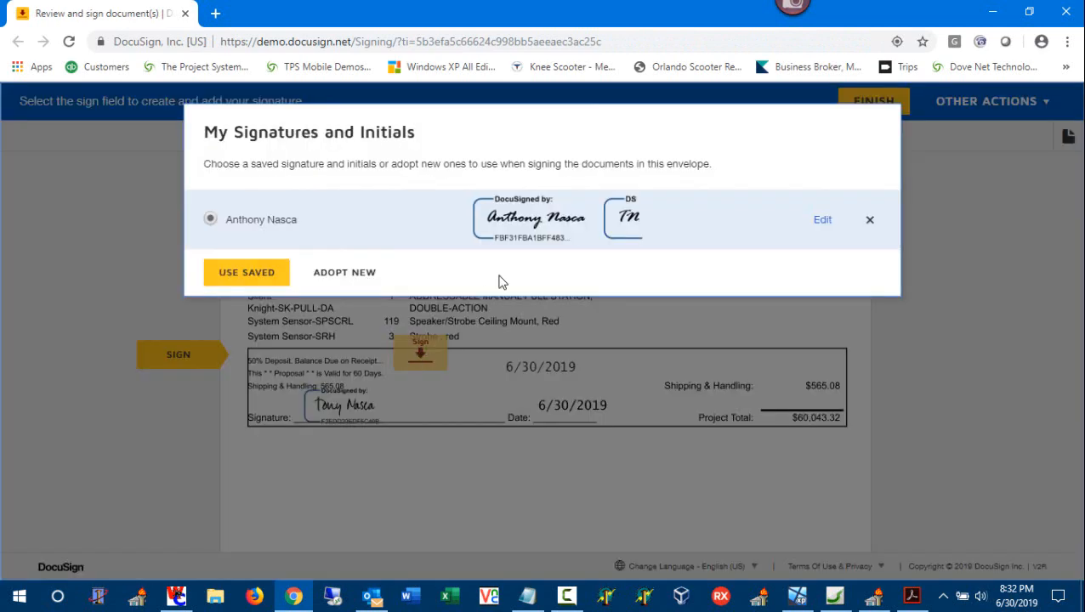
pyautogui.click(248, 275)
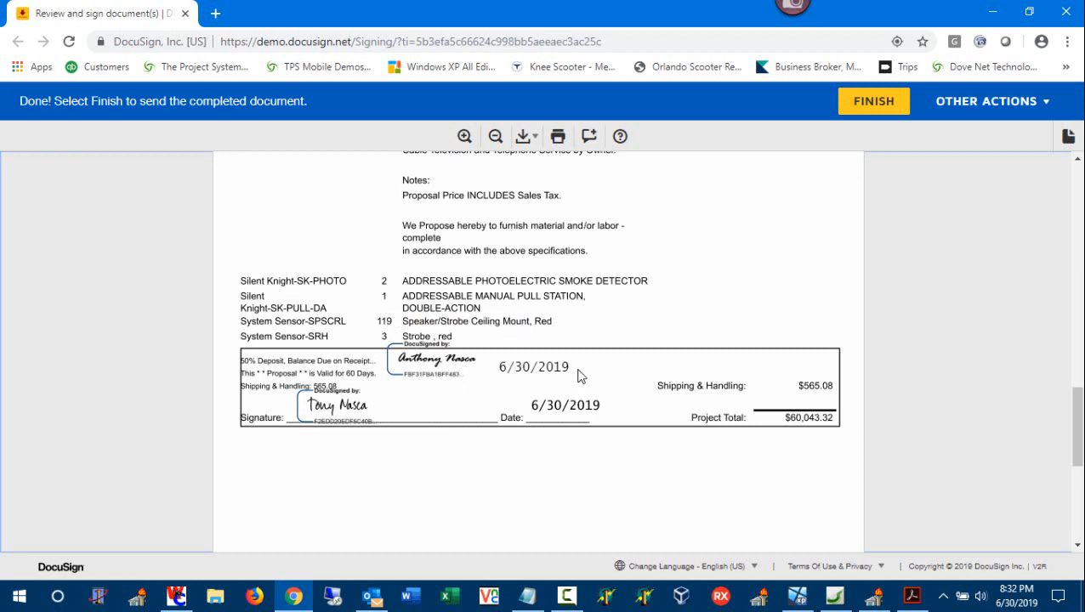
pyautogui.click(873, 102)
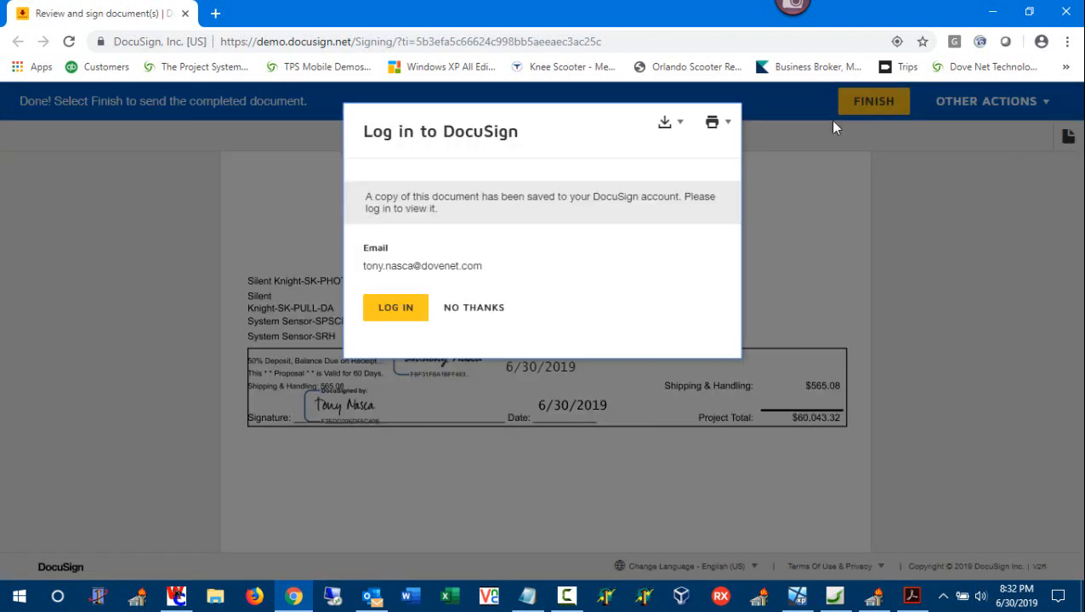
pyautogui.click(502, 307)
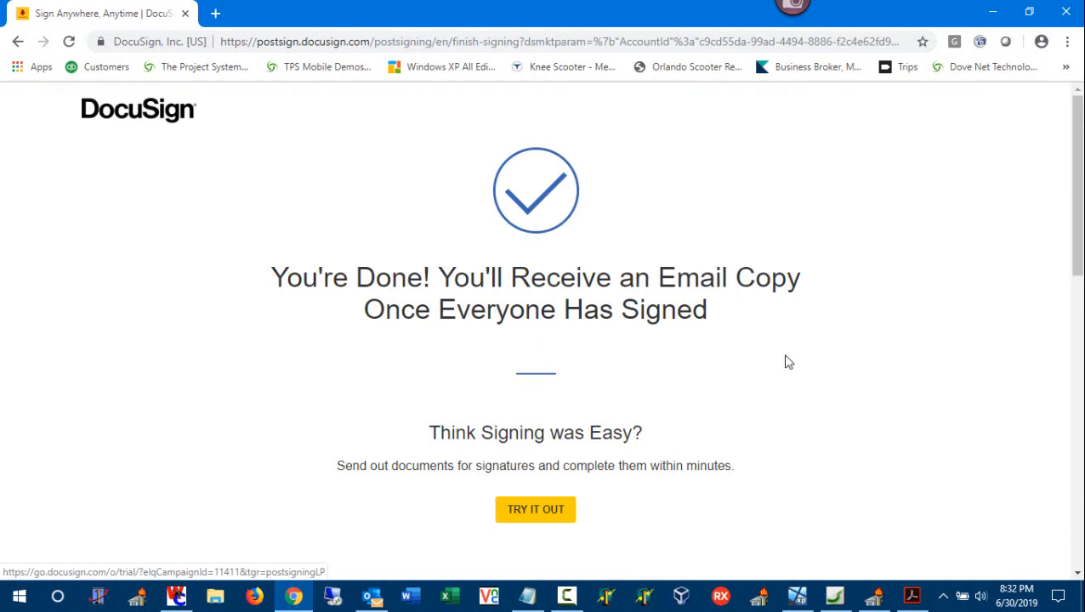
pyautogui.click(1066, 11)
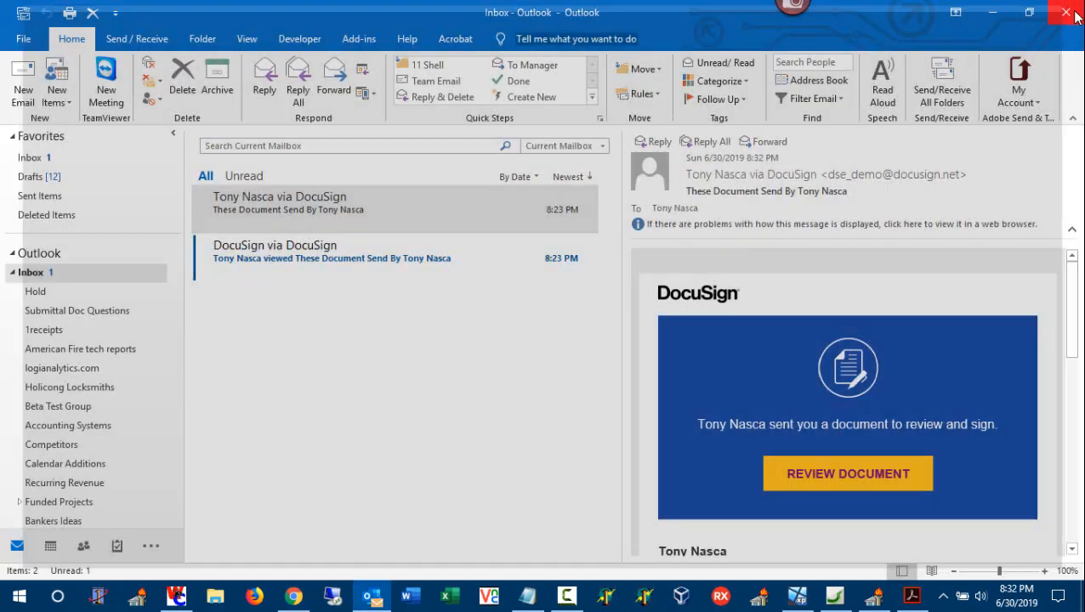
# Fetch new mail and open the completed document from the DocuSign completion message that has proposal_docusign.pdf attached
pyautogui.click(950, 77)
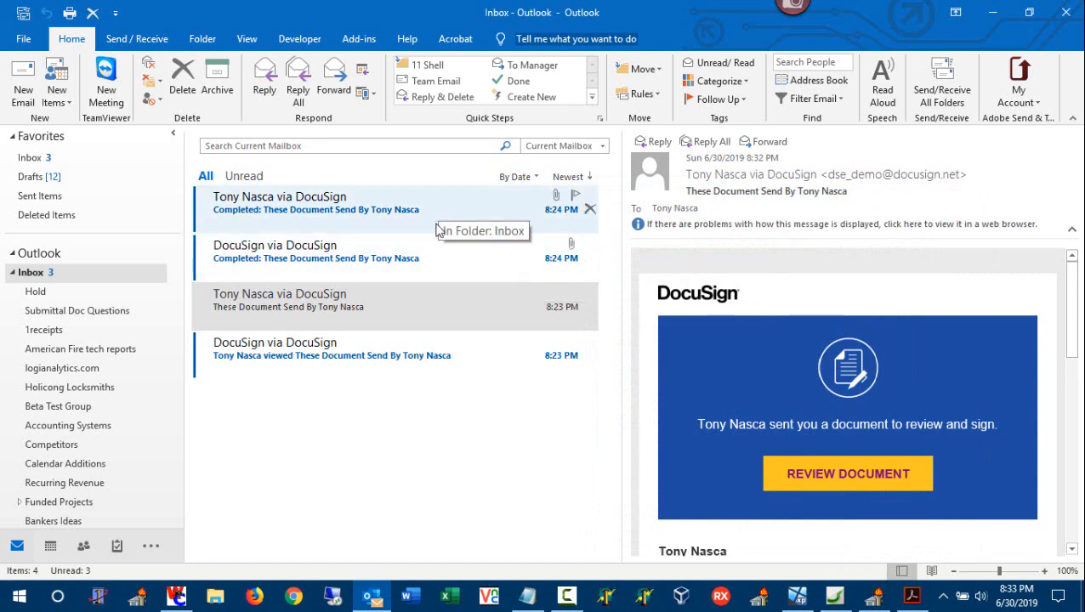
pyautogui.doubleClick(464, 258)
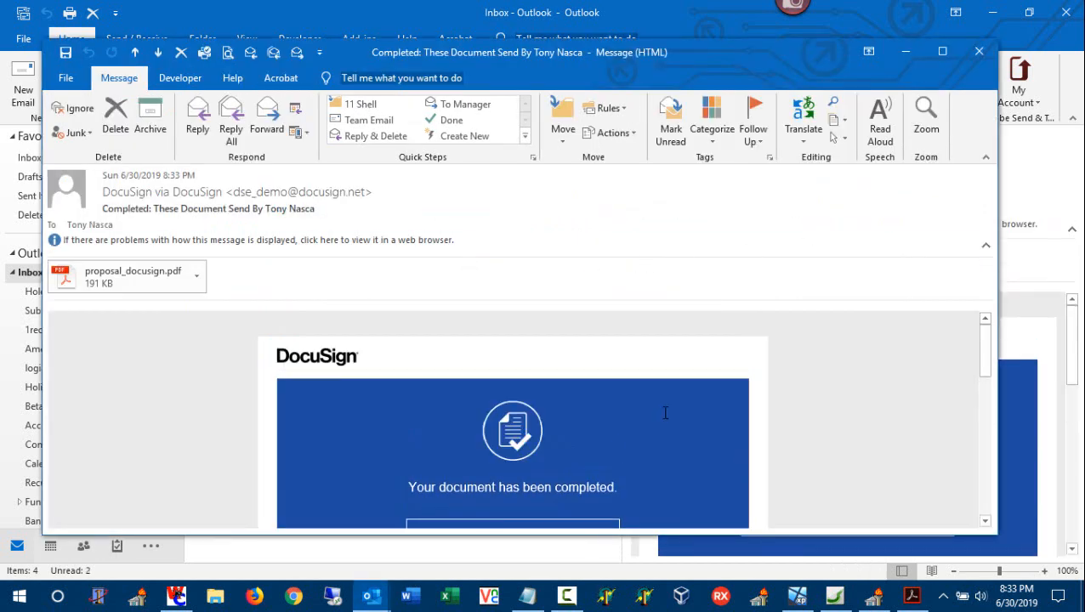
pyautogui.moveTo(986, 339); pyautogui.dragTo(985, 393)
pyautogui.click(476, 358)
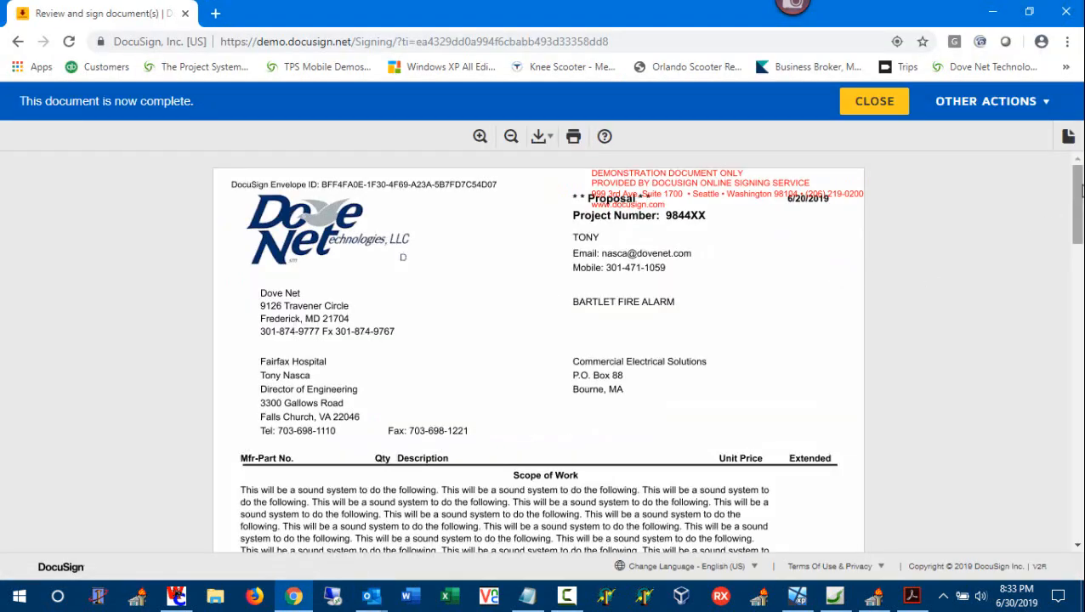
# Review both signatures and dates at the end of the completed proposal, and close the document and its message
pyautogui.moveTo(1079, 187); pyautogui.dragTo(1079, 412)
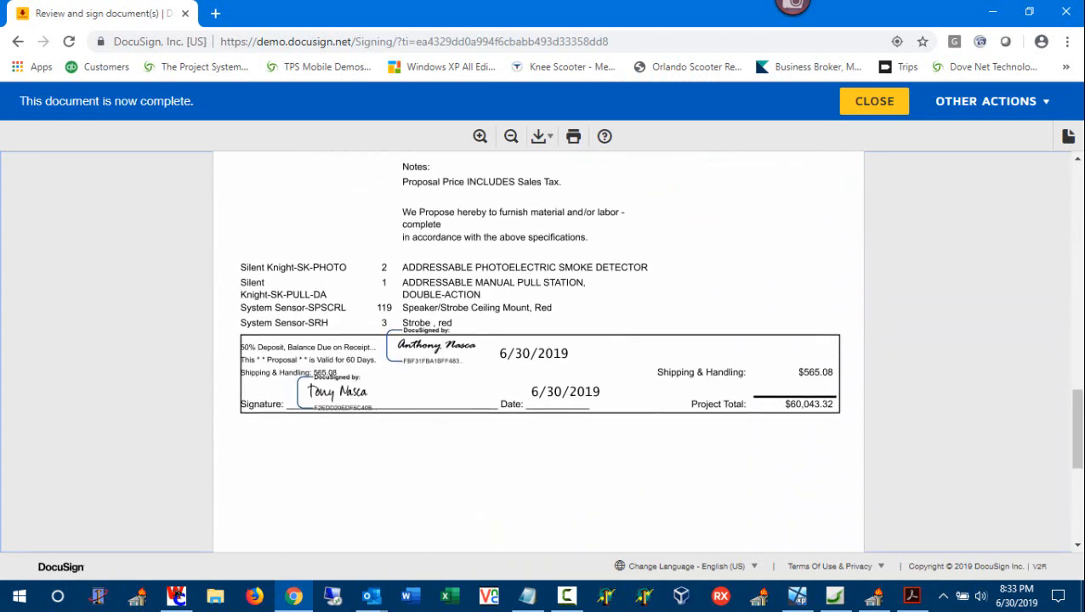
pyautogui.click(1067, 12)
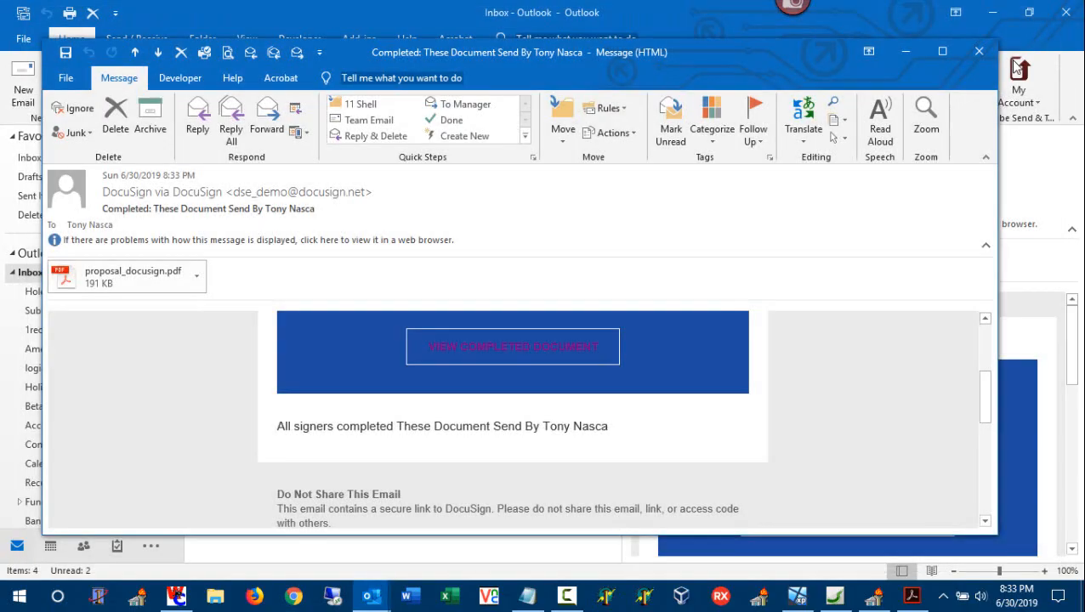
pyautogui.click(980, 52)
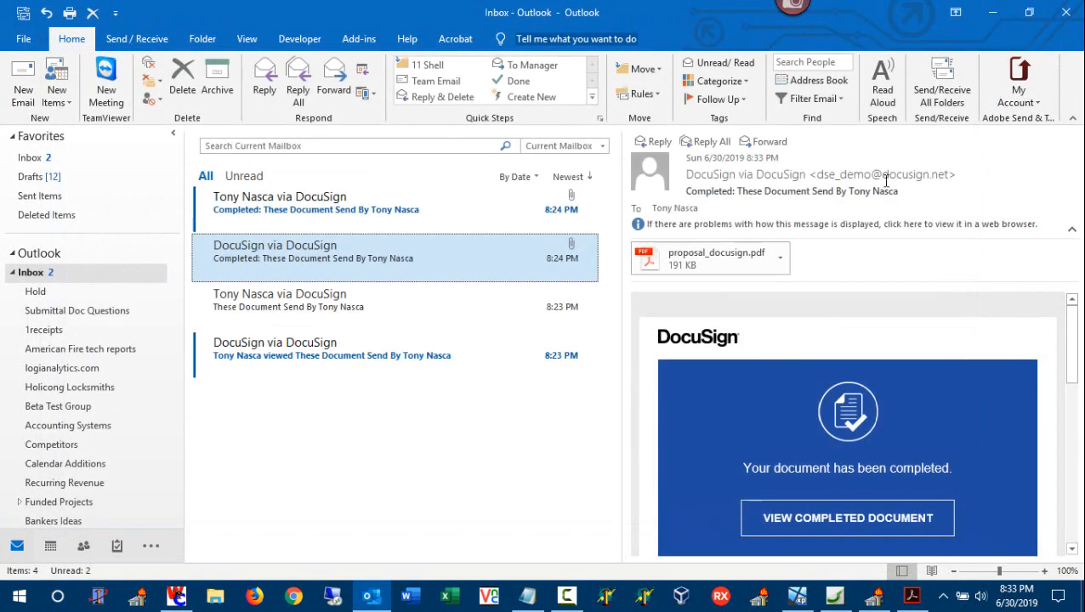
# Put the mailbox away and switch to Acrobat to show Diagram - Flowchart.pdf
pyautogui.click(993, 13)
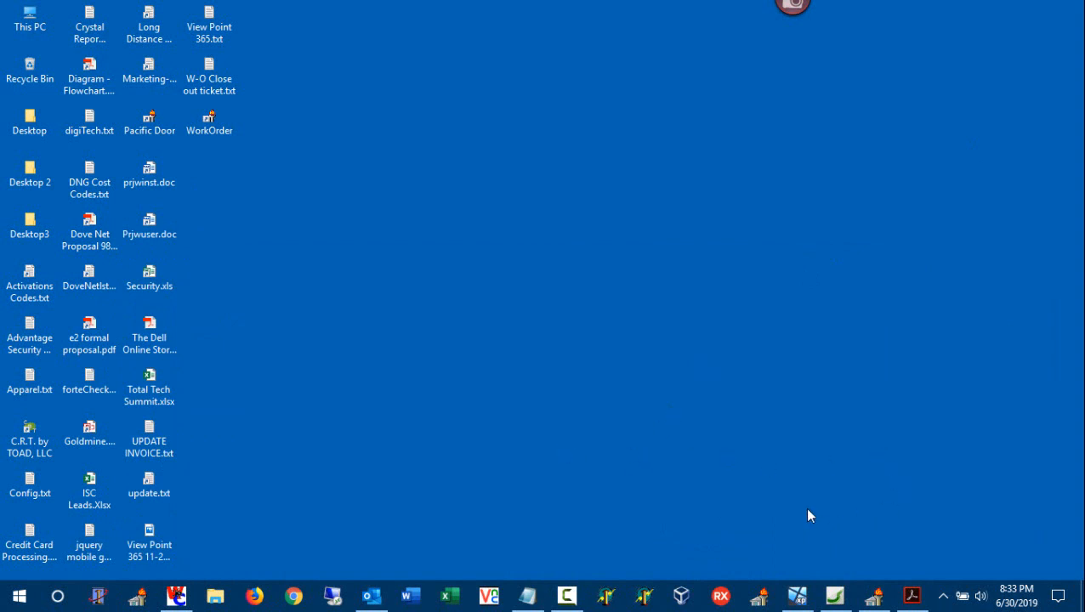
pyautogui.click(912, 595)
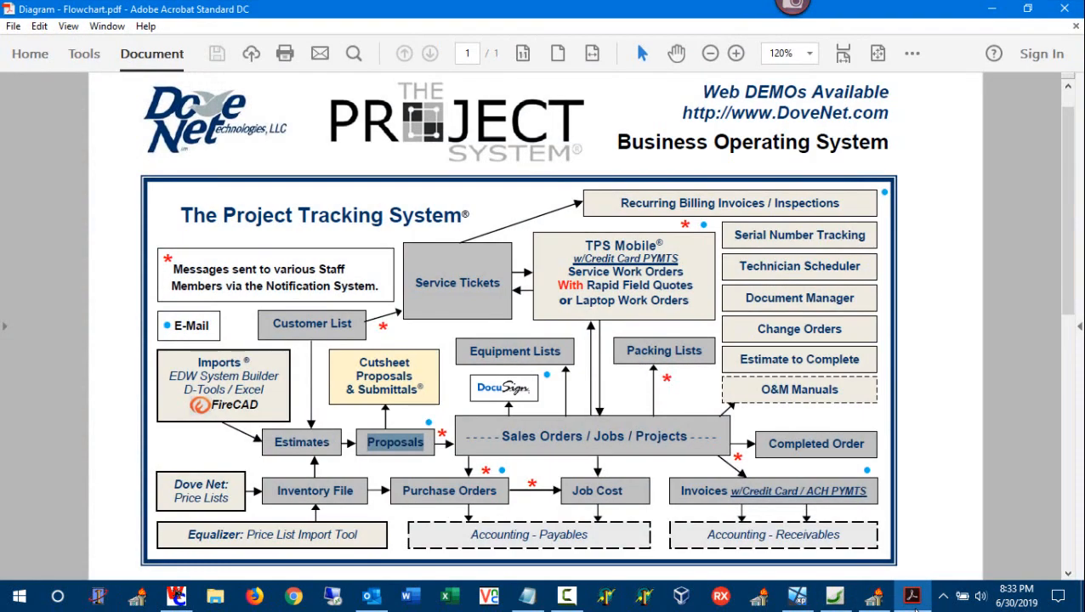